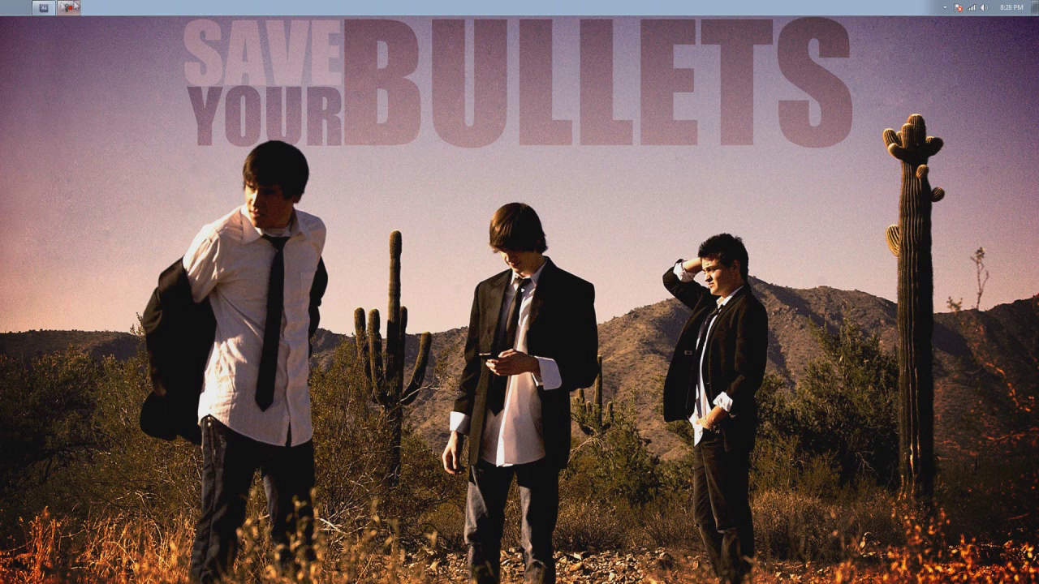
# - Restore the After Effects window with its empty untitled project and focus the Project panel
pyautogui.click(45, 8)
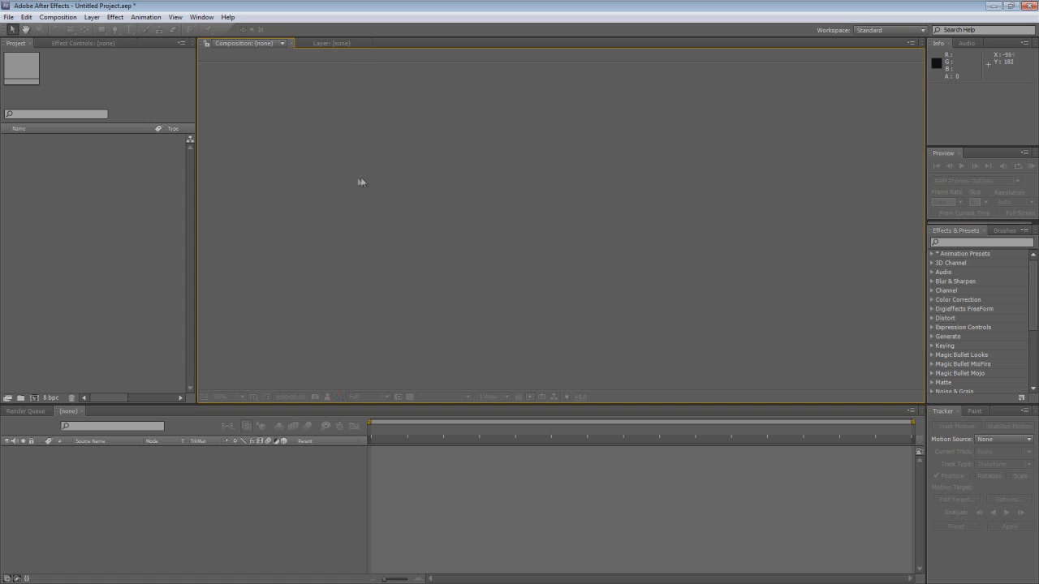
pyautogui.click(118, 222)
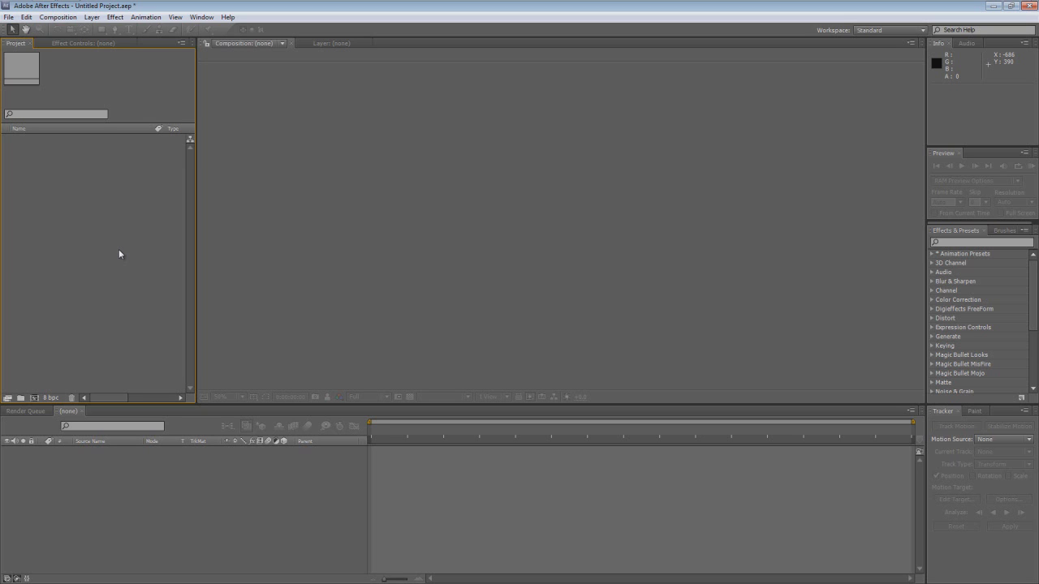
# - Import MVI_2993.MOV from Footage > Greenscreen > 100CANON, accepting the Interpret Footage alpha settings
pyautogui.doubleClick(119, 250)
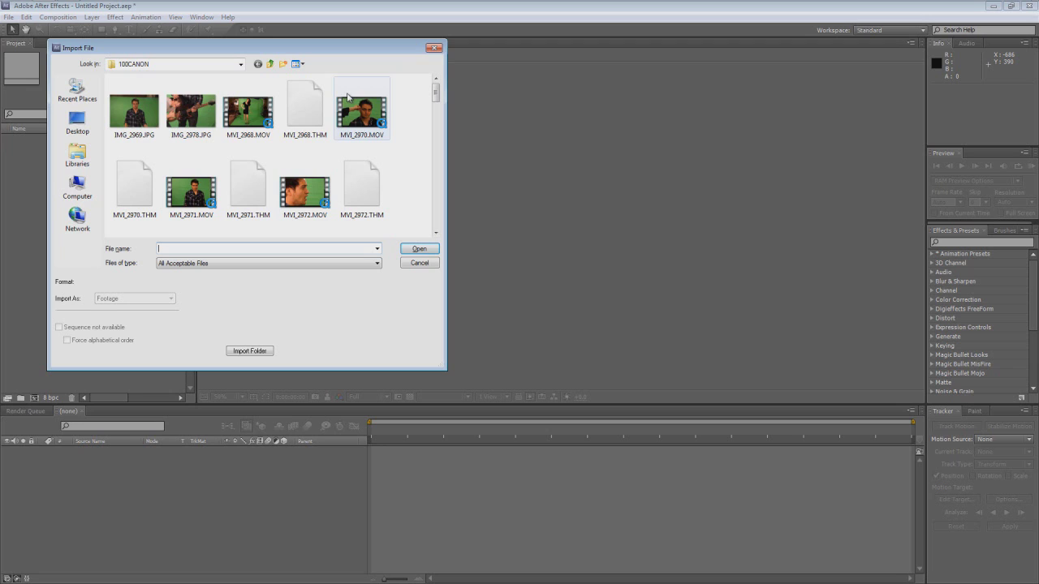
pyautogui.click(434, 47)
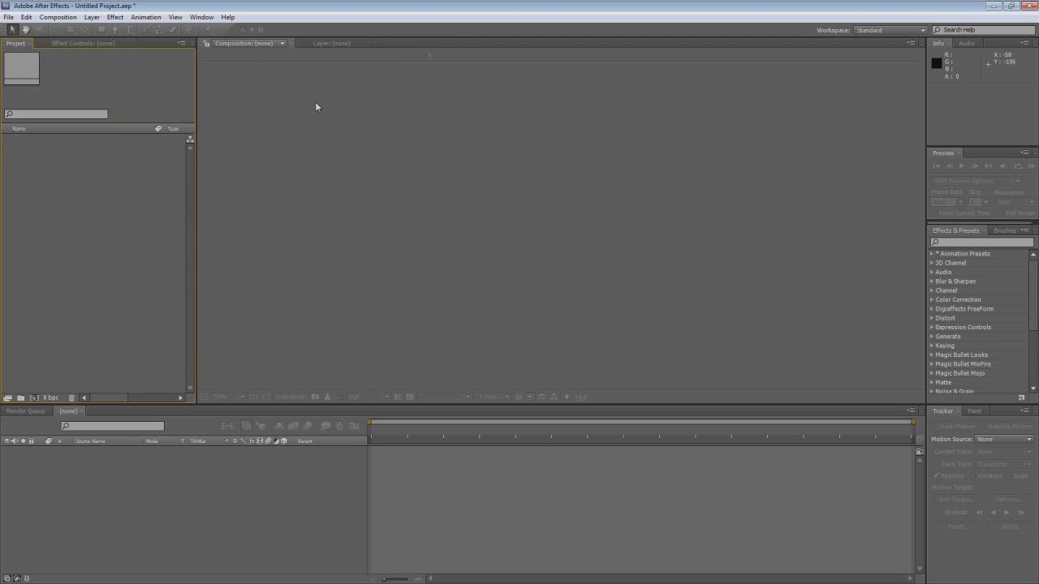
pyautogui.doubleClick(89, 286)
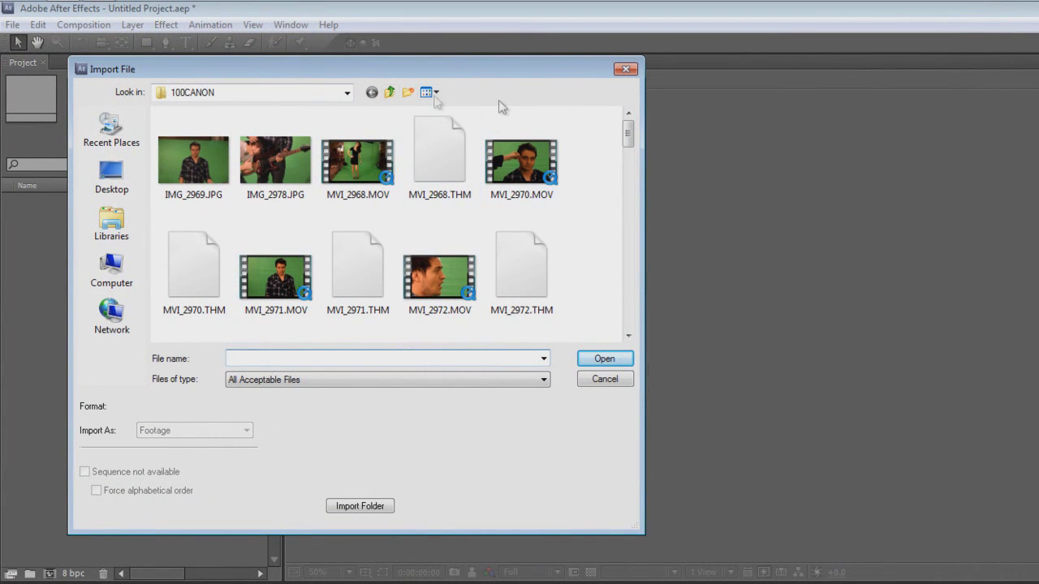
pyautogui.click(390, 94)
pyautogui.click(391, 94)
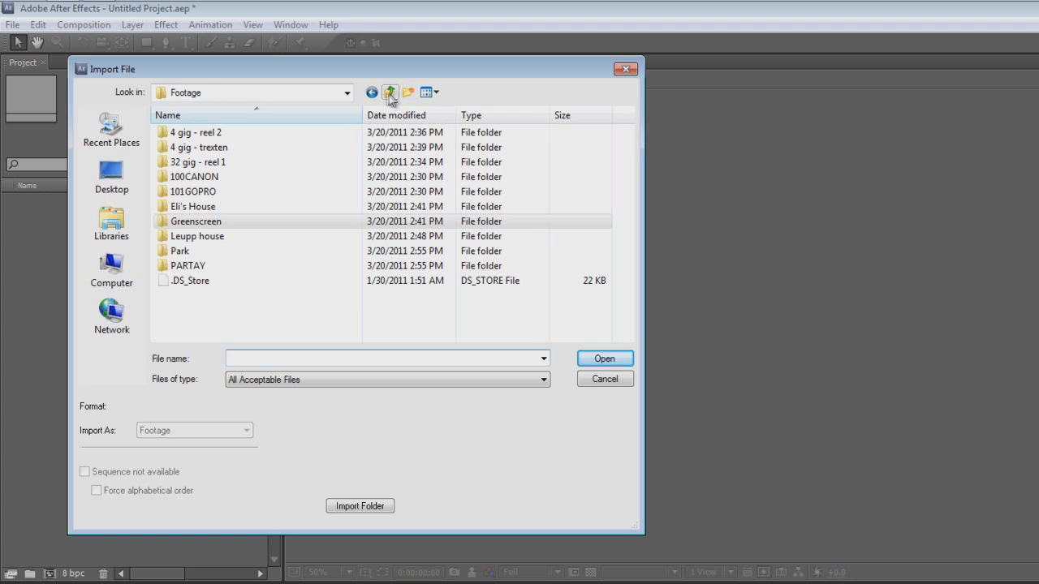
pyautogui.doubleClick(226, 222)
pyautogui.doubleClick(216, 136)
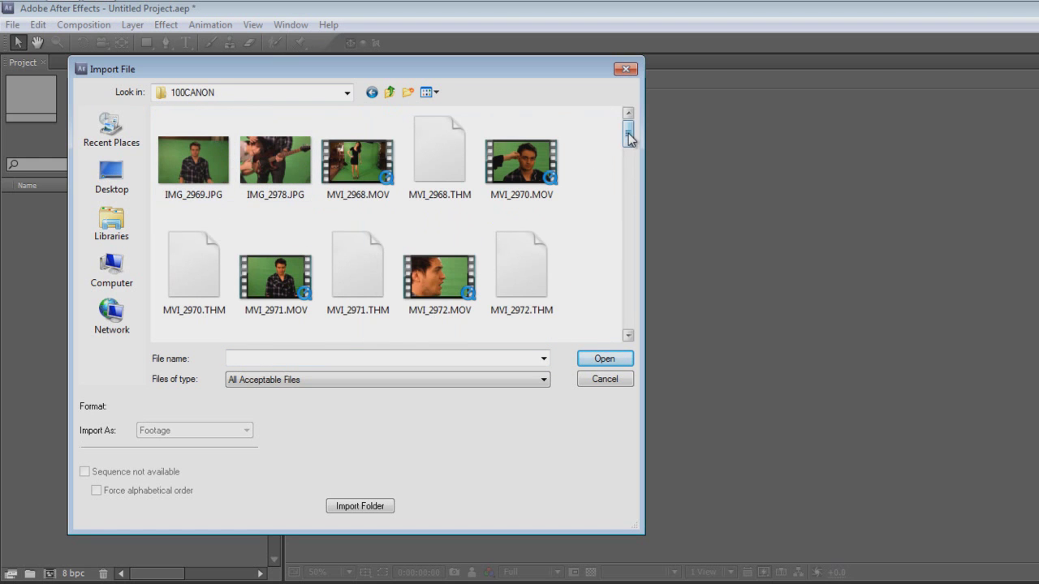
pyautogui.moveTo(628, 136); pyautogui.dragTo(627, 255)
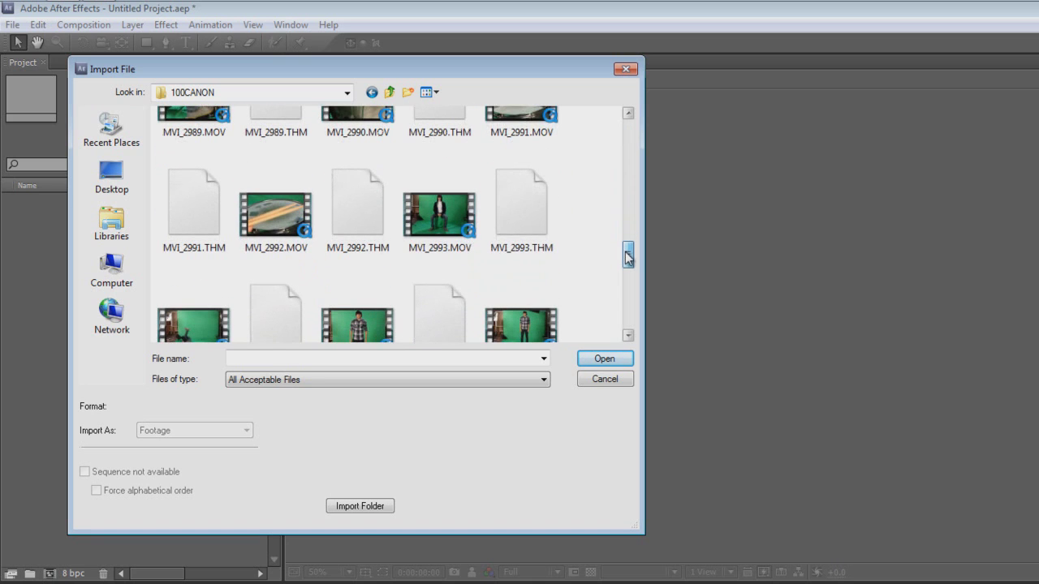
pyautogui.click(435, 221)
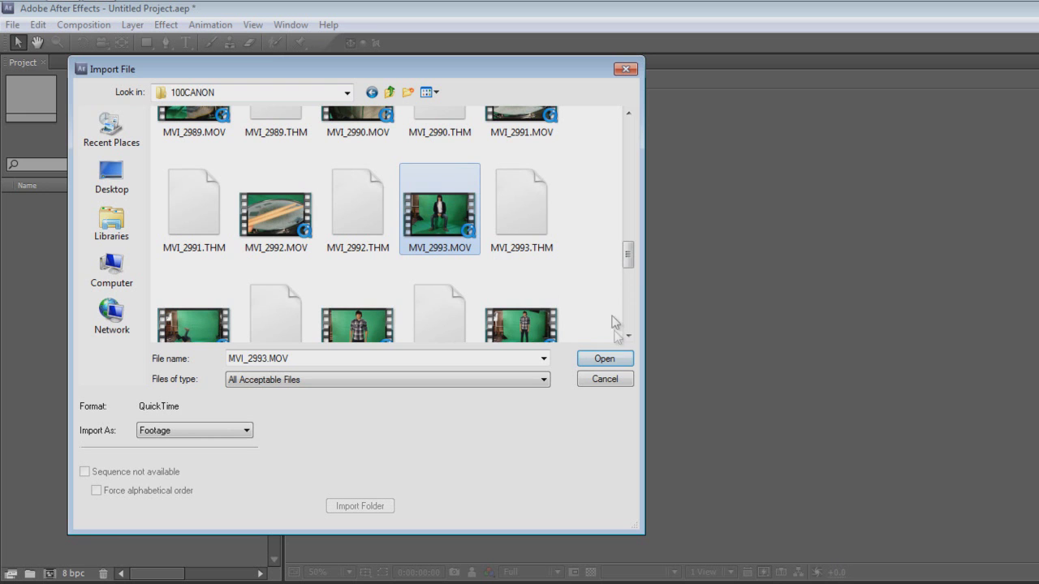
pyautogui.click(605, 359)
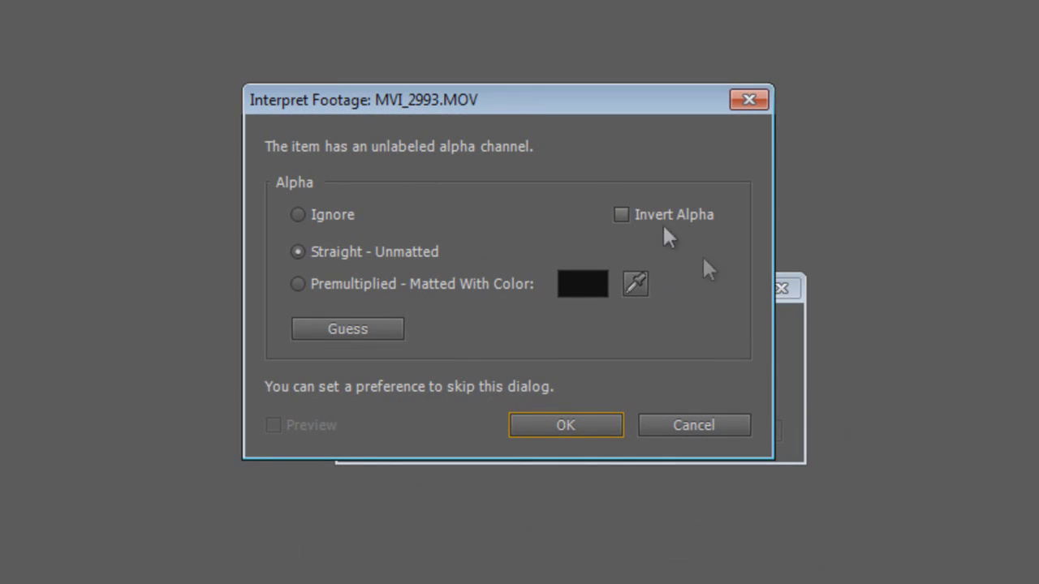
pyautogui.click(559, 420)
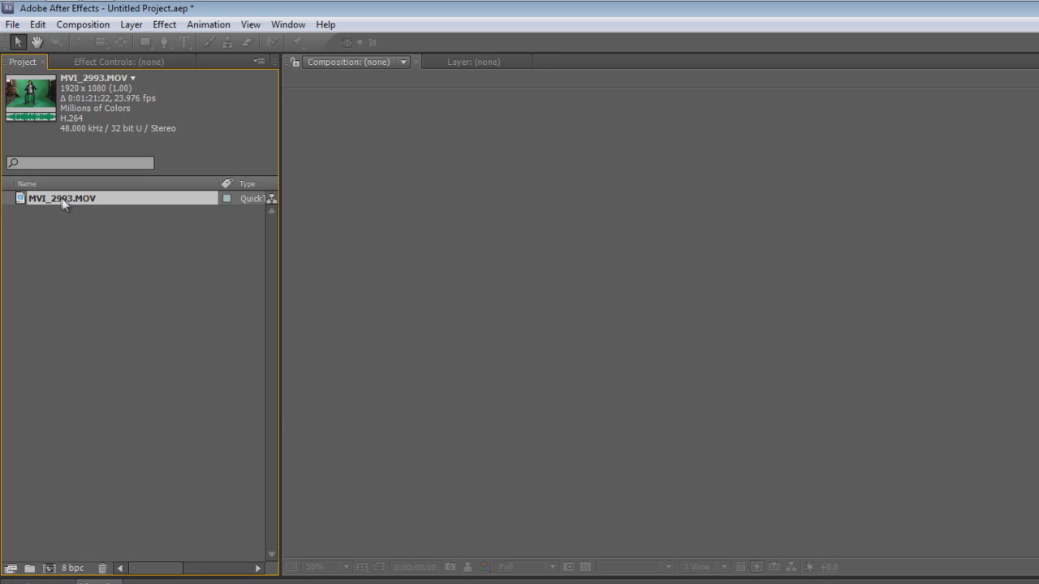
pyautogui.moveTo(56, 198); pyautogui.dragTo(563, 262)
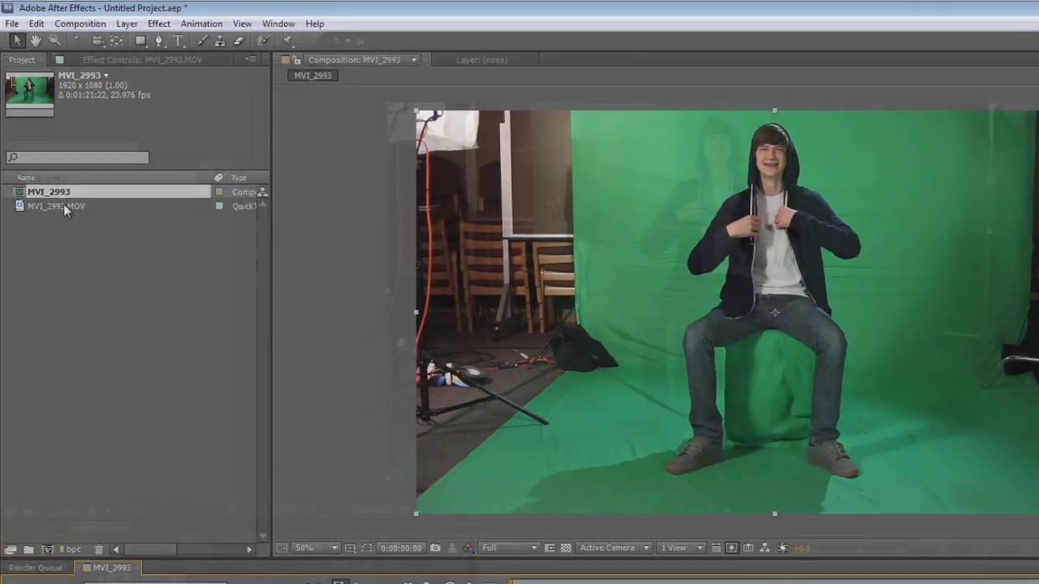
pyautogui.click(71, 180)
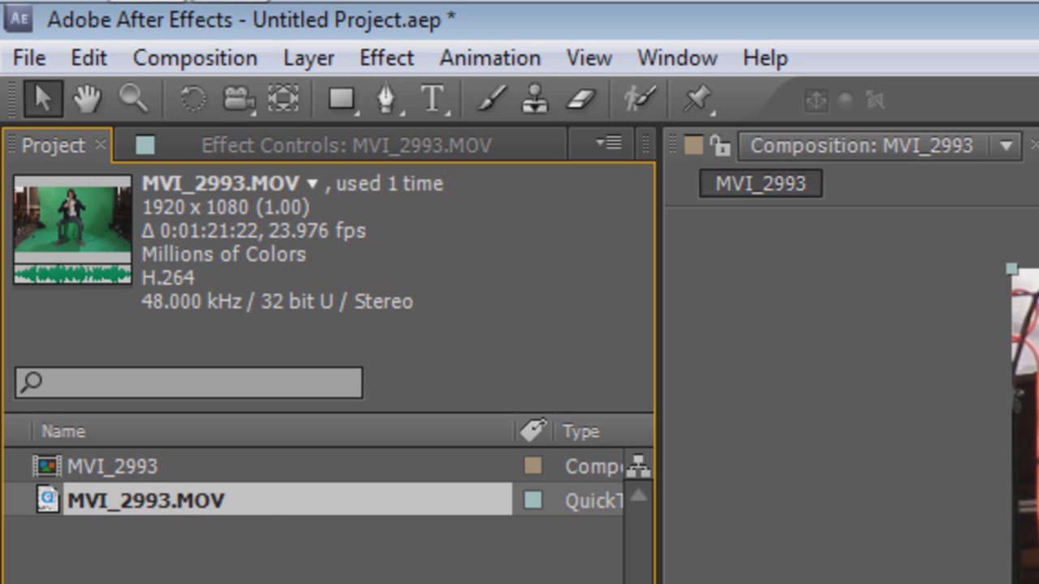
pyautogui.click(182, 477)
pyautogui.press('Delete')
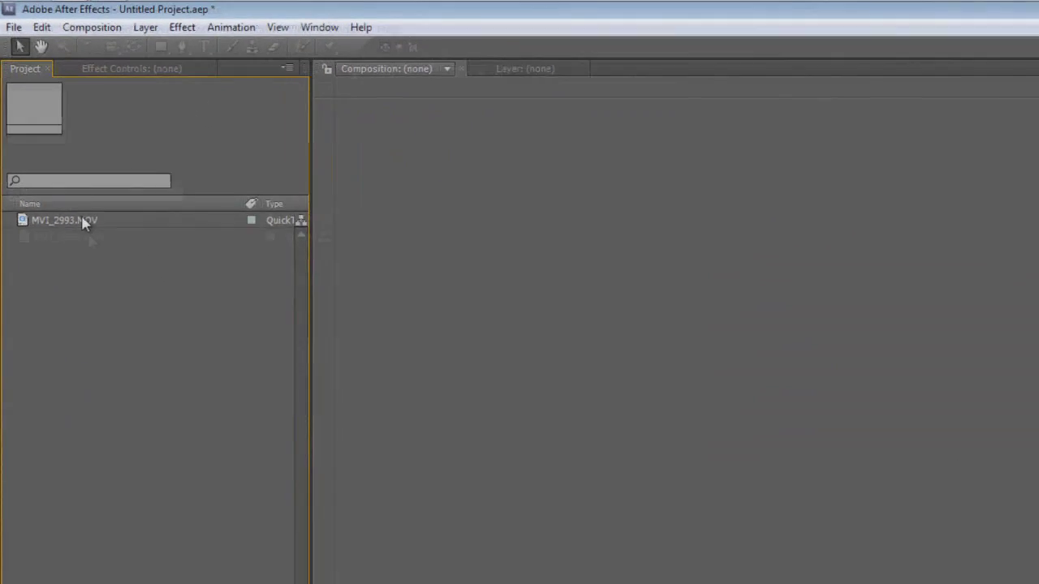
# - Make an MVI_2993 composition from MVI_2993.MOV and compare the footage and composition details
pyautogui.click(190, 469)
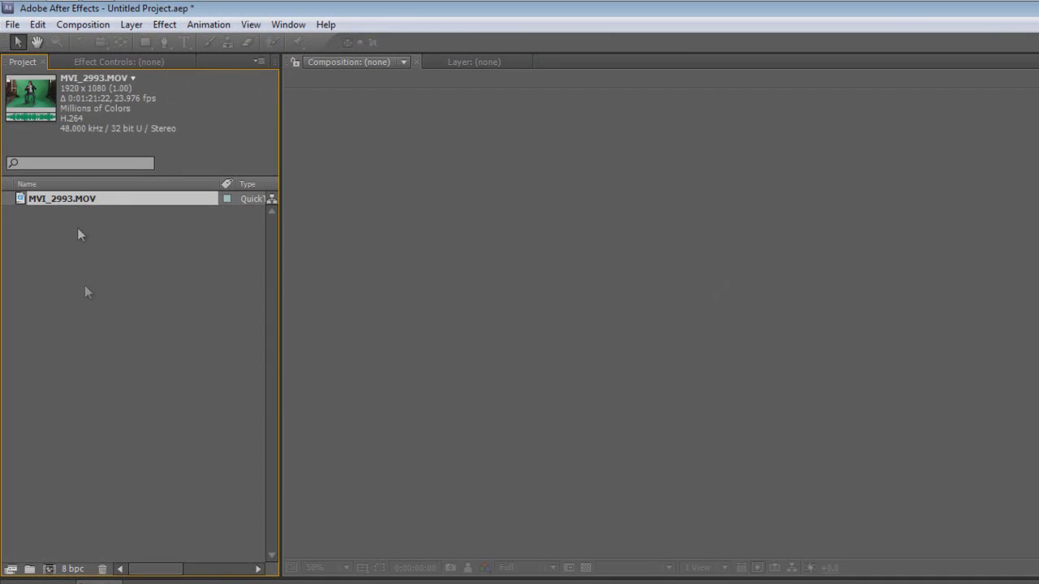
pyautogui.click(51, 567)
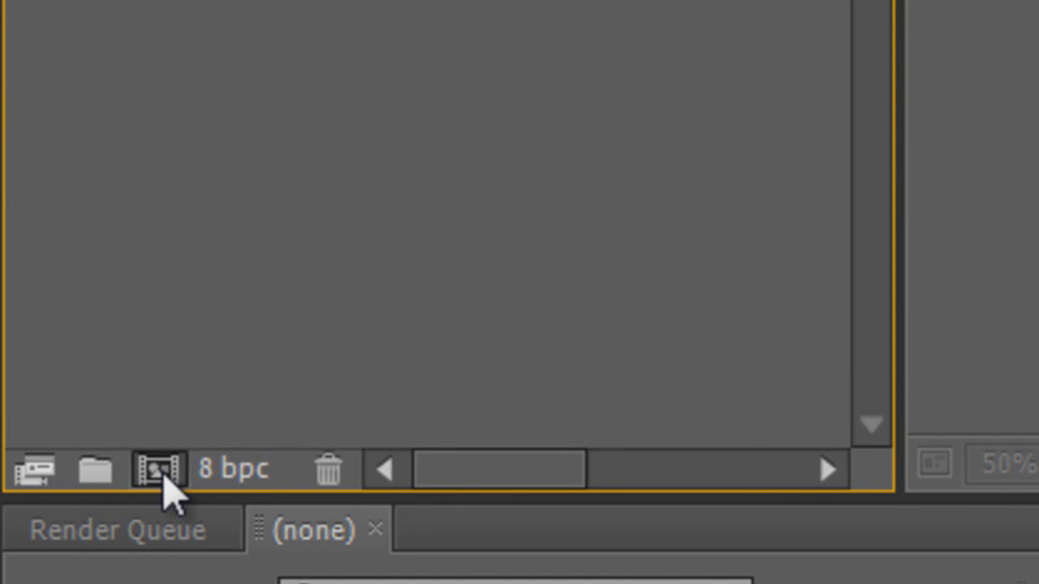
pyautogui.click(158, 470)
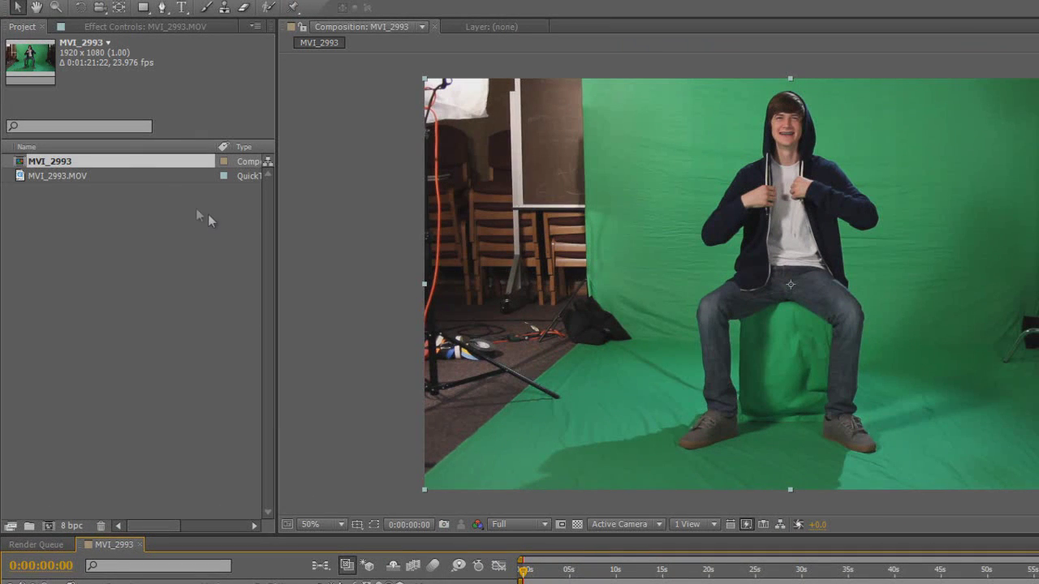
pyautogui.click(76, 175)
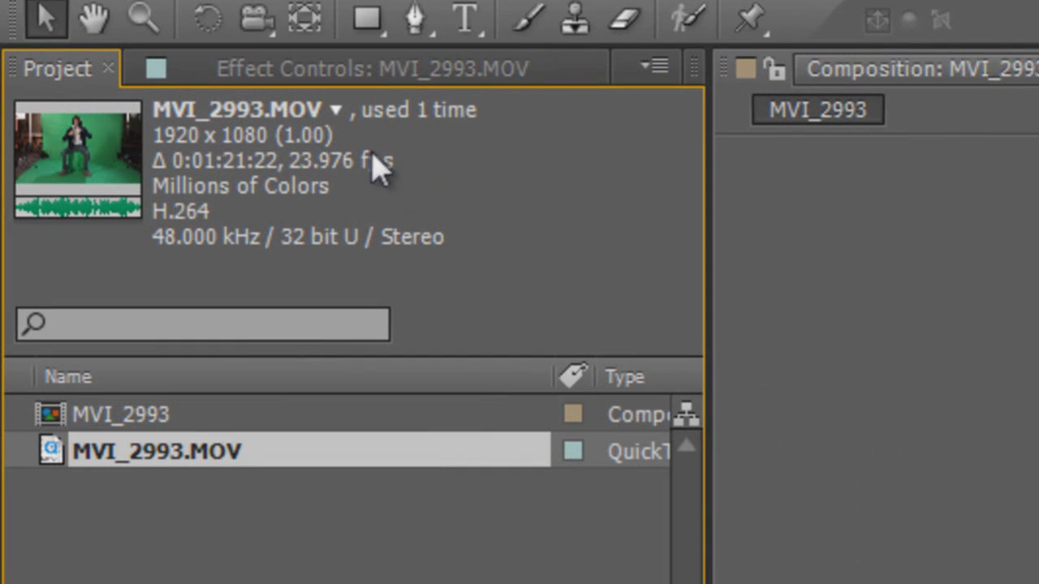
pyautogui.click(181, 417)
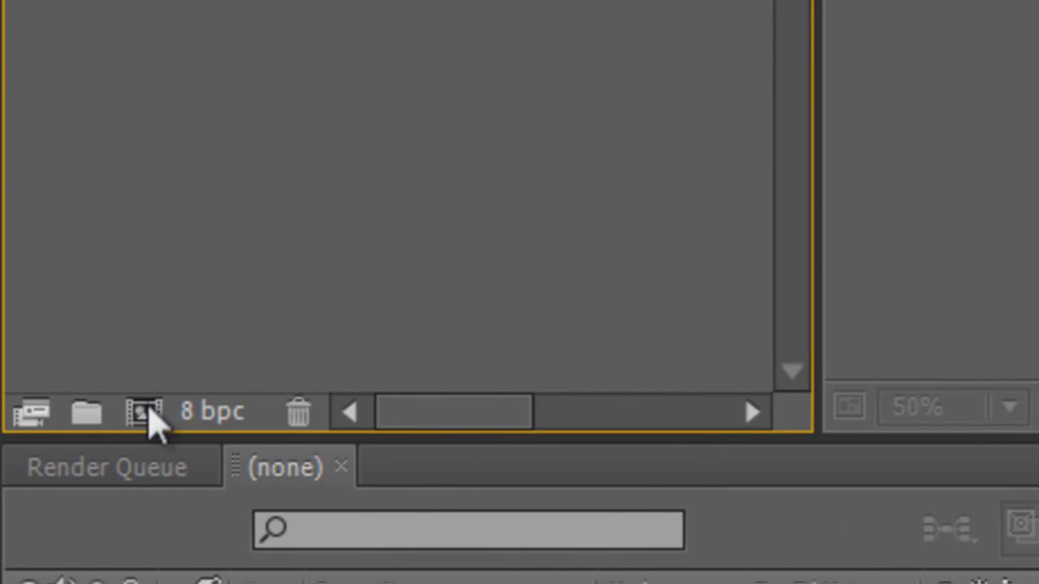
pyautogui.click(148, 412)
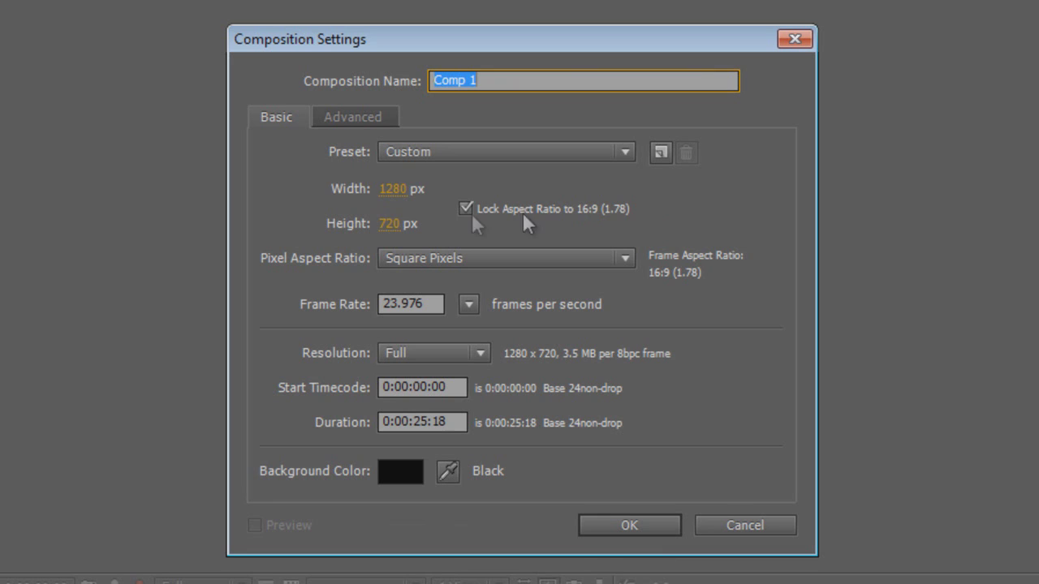
pyautogui.moveTo(394, 188); pyautogui.dragTo(703, 198)
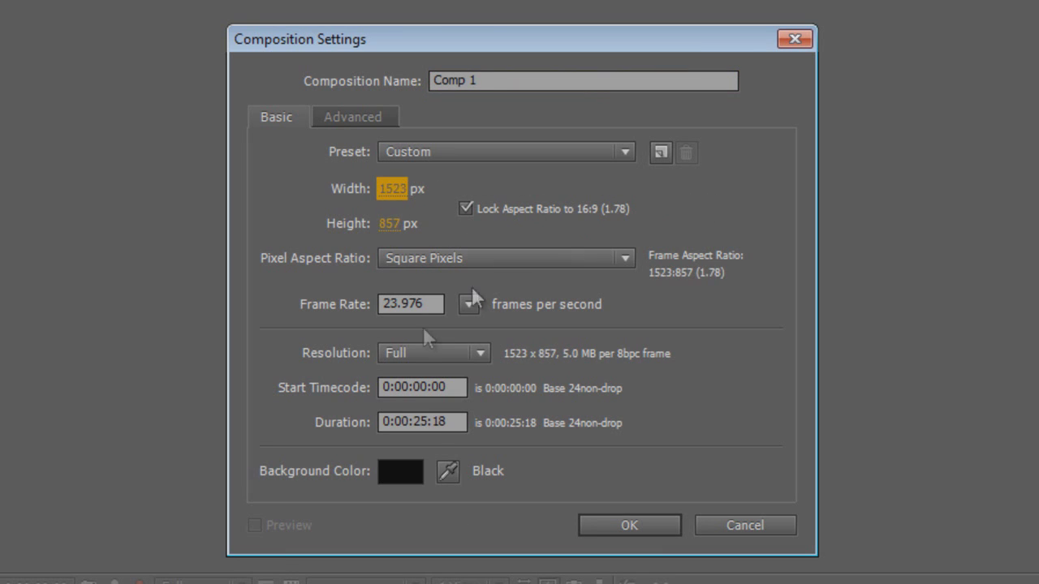
pyautogui.click(430, 304)
pyautogui.doubleClick(432, 304)
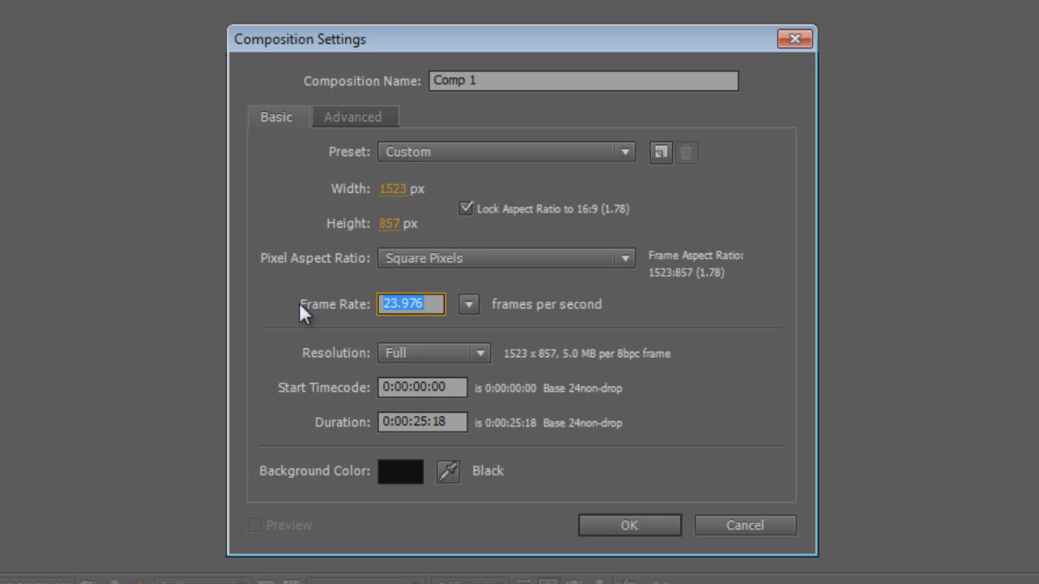
pyautogui.write('3')
pyautogui.write('30')
pyautogui.moveTo(392, 188); pyautogui.dragTo(865, 213)
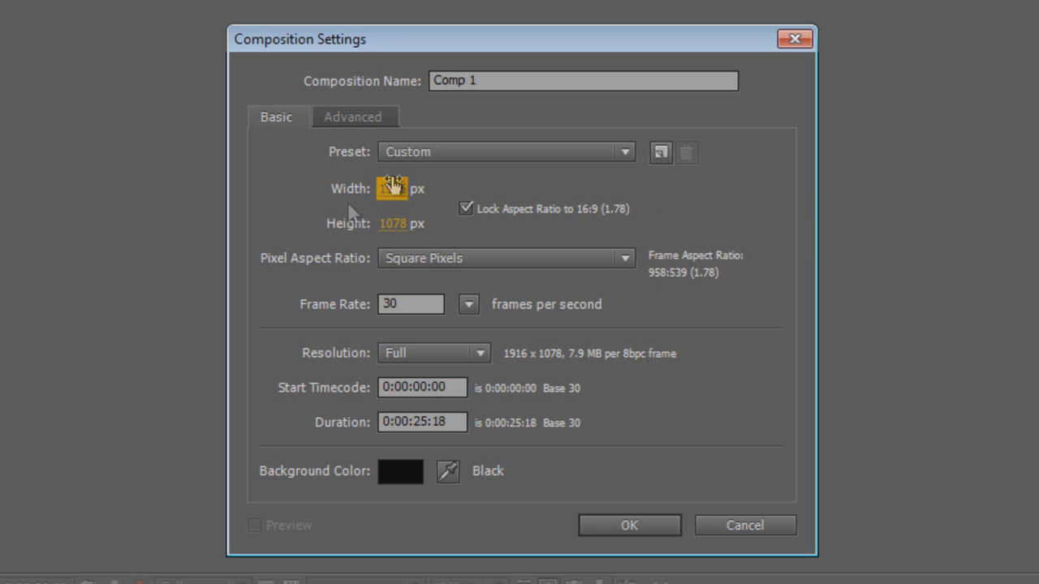
# - Discard the pending composition settings and build MVI_2993 by dragging MVI_2993.MOV onto the new-composition icon
pyautogui.click(744, 525)
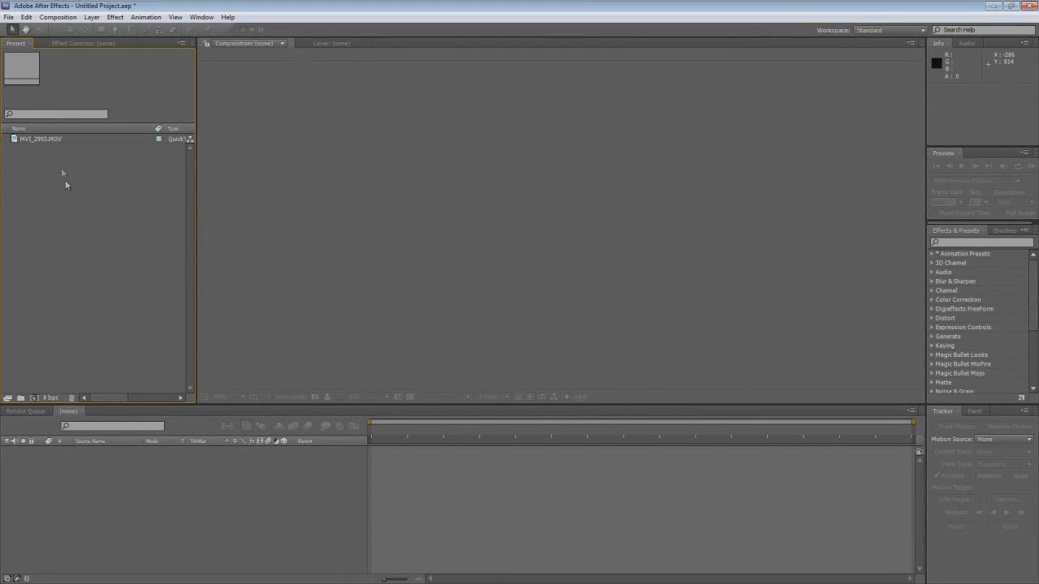
pyautogui.click(53, 139)
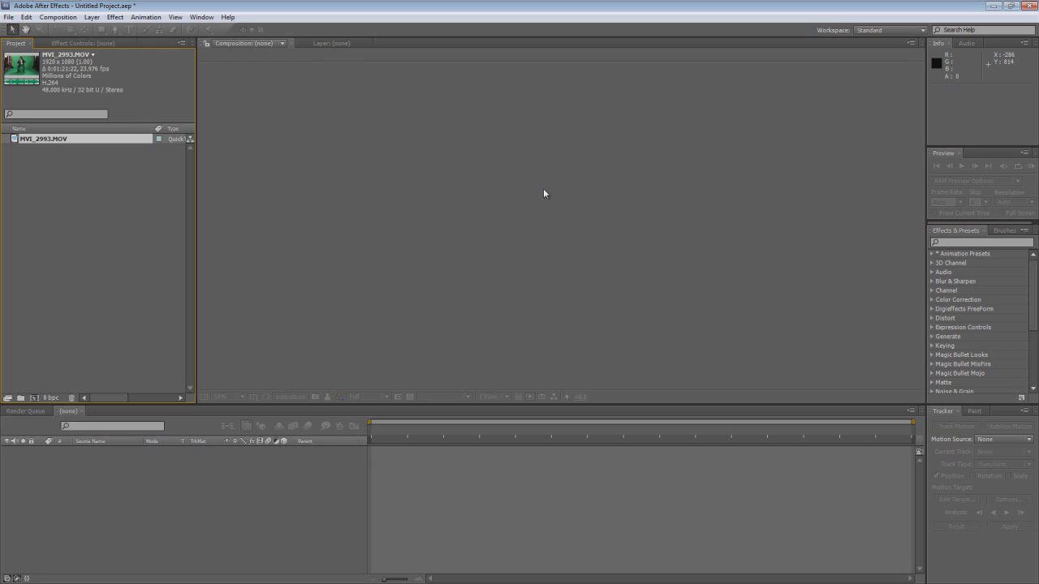
pyautogui.moveTo(544, 193); pyautogui.dragTo(543, 193)
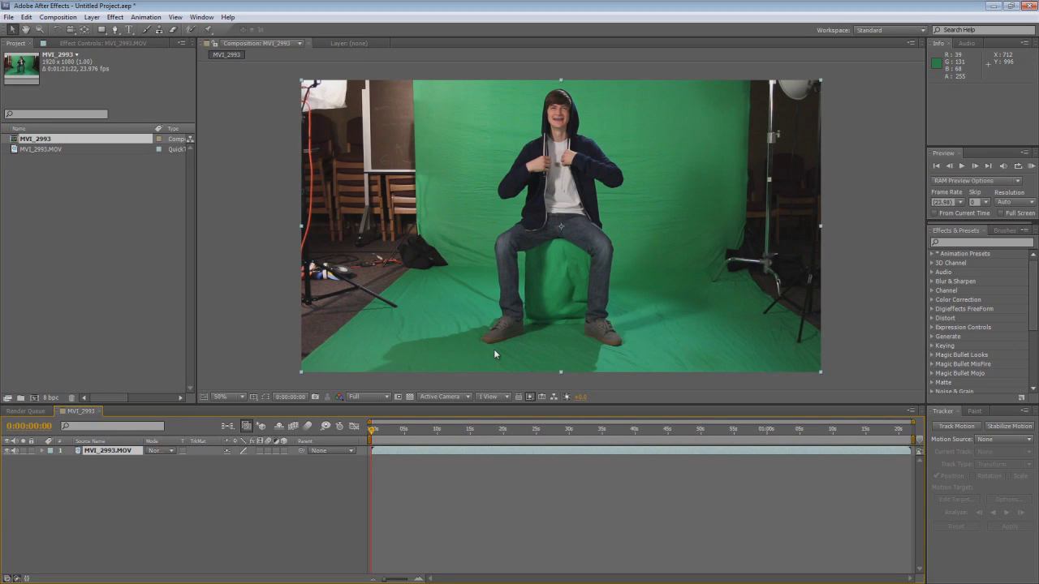
pyautogui.click(199, 460)
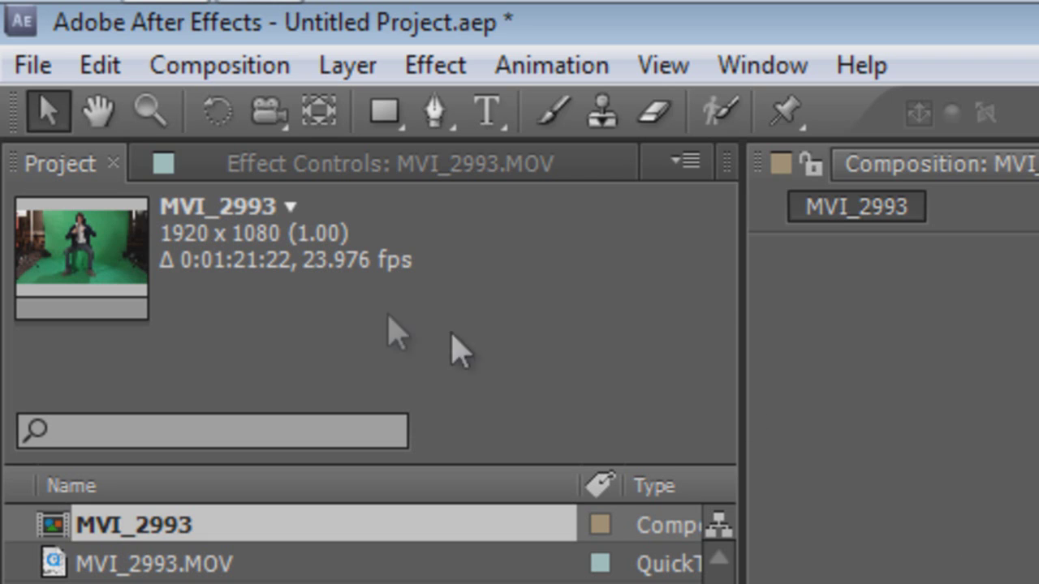
# - Pan the green-screen footage around the Composition viewer with the Hand tool, then return to Selection
pyautogui.click(112, 126)
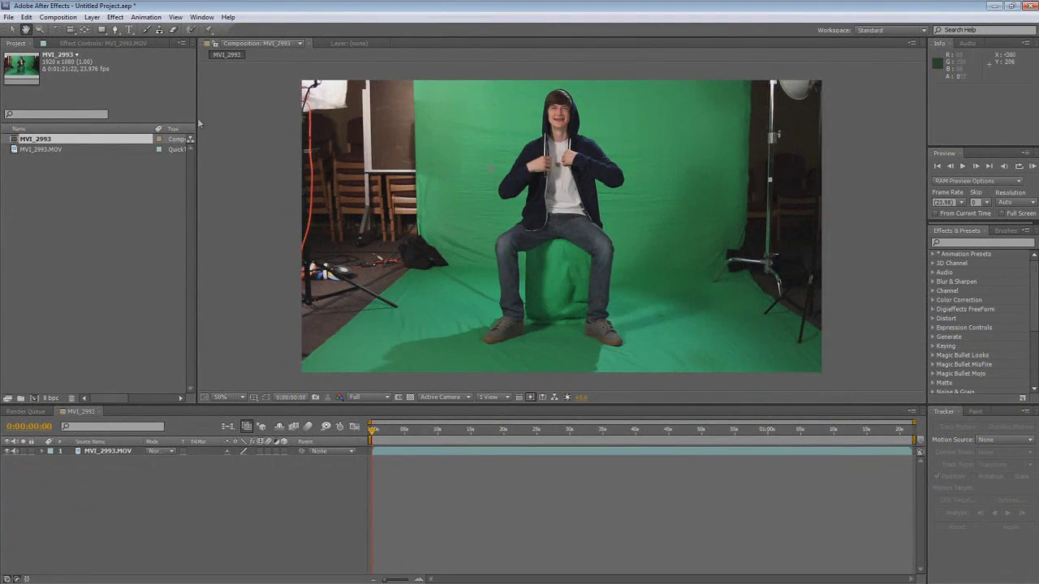
pyautogui.moveTo(592, 177)
pyautogui.mouseDown()
pyautogui.moveTo(503, 187)
pyautogui.moveTo(598, 186)
pyautogui.moveTo(592, 172)
pyautogui.mouseUp()
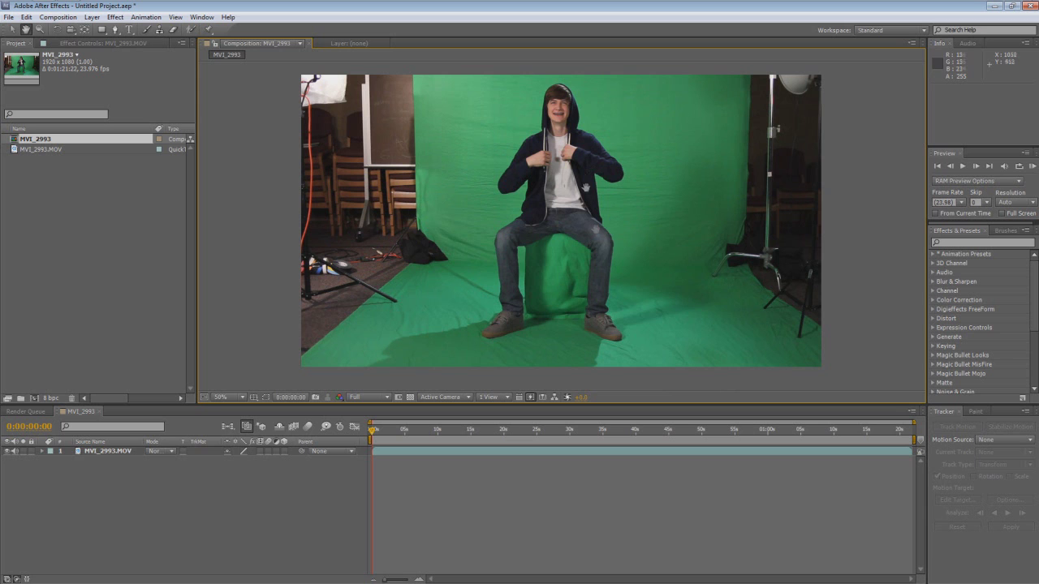
pyautogui.moveTo(548, 230); pyautogui.dragTo(537, 211)
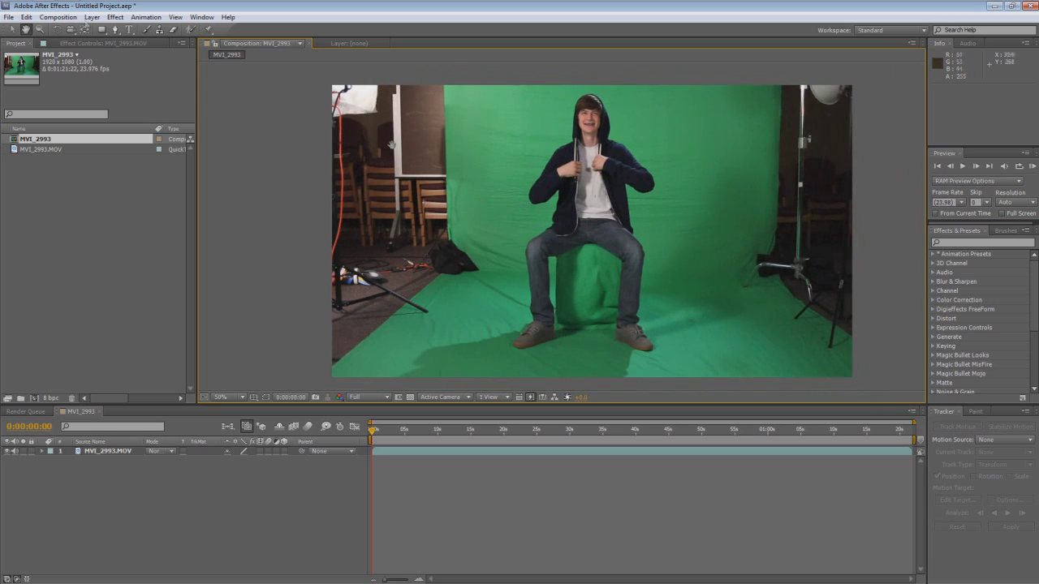
pyautogui.click(11, 29)
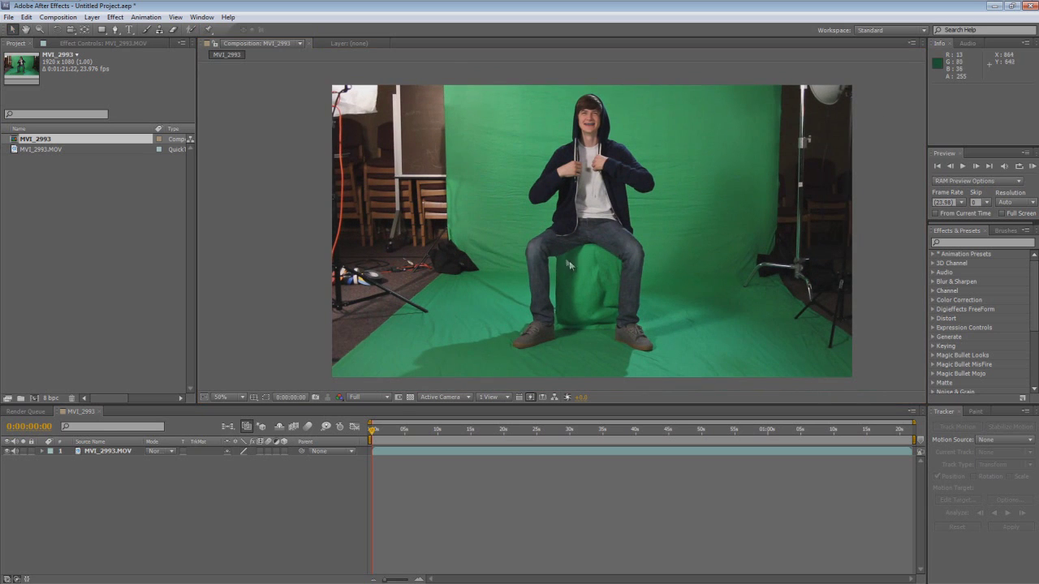
pyautogui.press('h')
pyautogui.moveTo(581, 258); pyautogui.dragTo(566, 219)
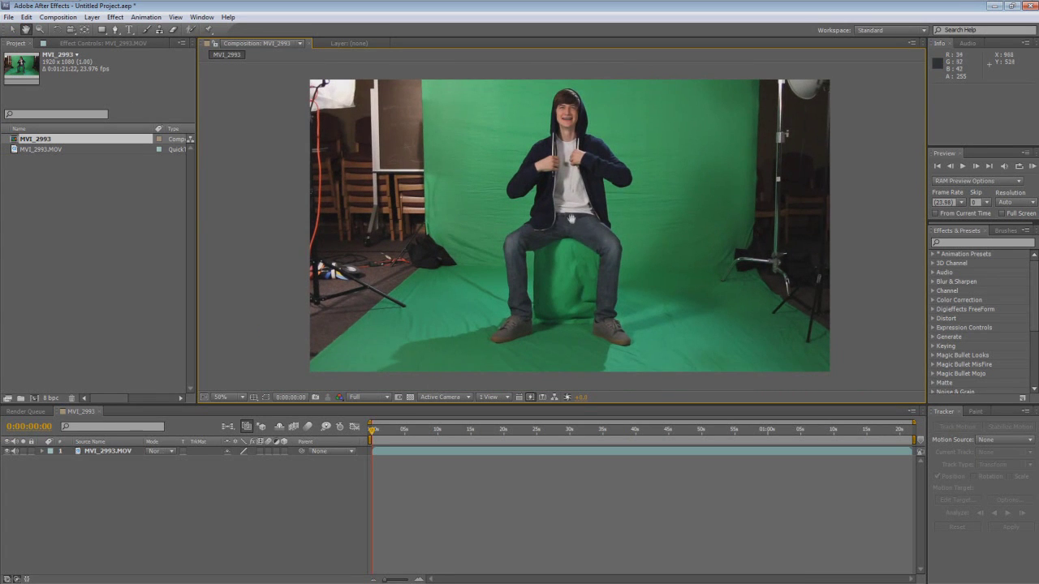
pyautogui.moveTo(598, 186); pyautogui.dragTo(628, 172)
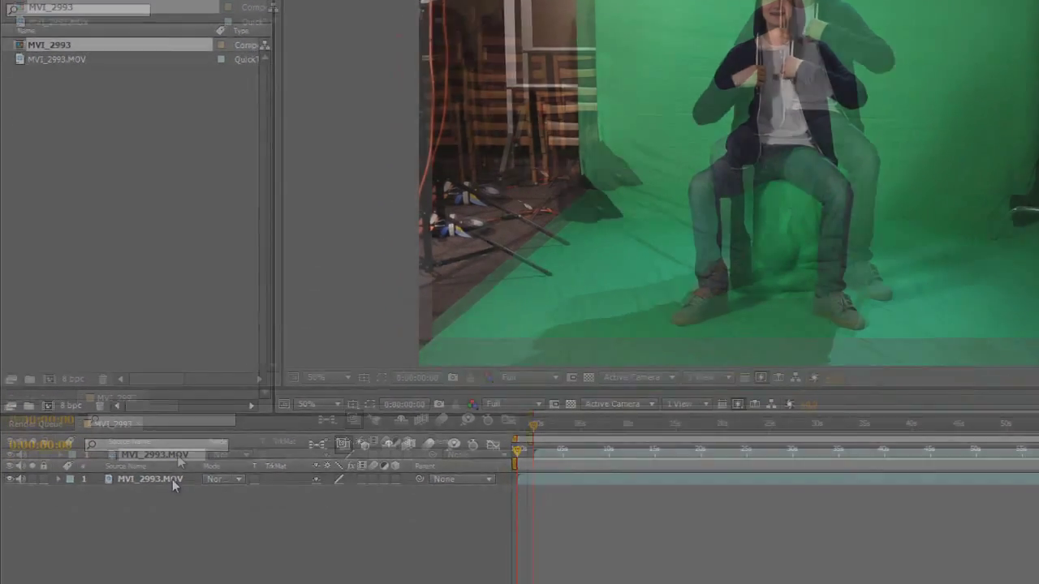
# - Show the MVI_2993.MOV layer's Rotation property and try the Camera and Pan Behind tools
pyautogui.click(156, 565)
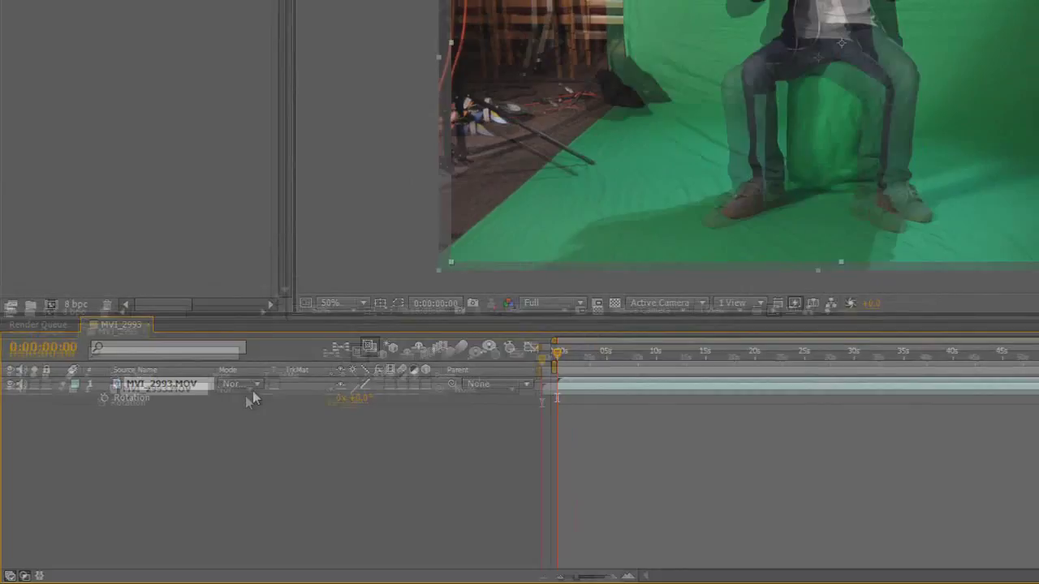
pyautogui.press('r')
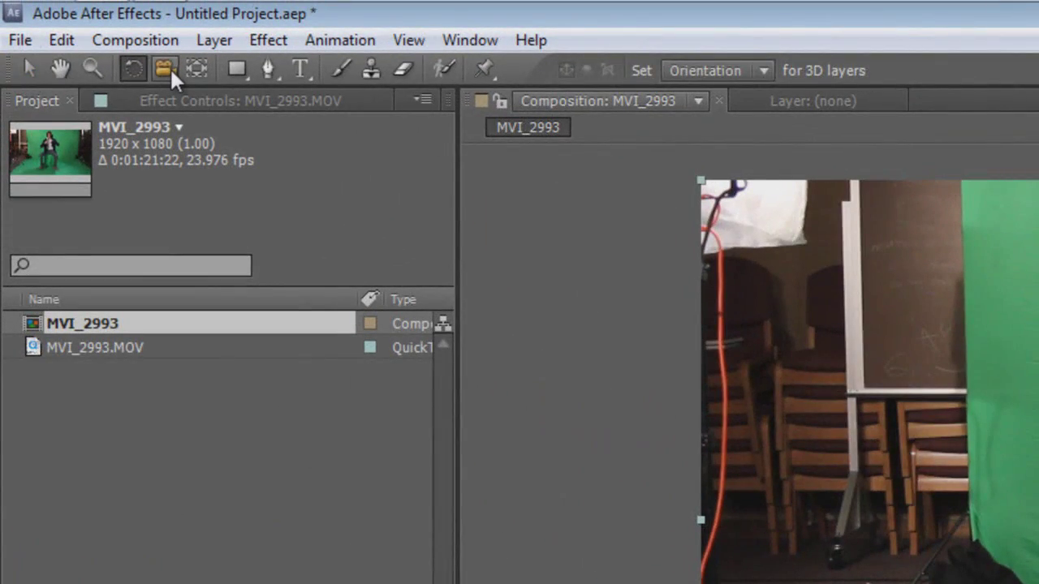
pyautogui.click(169, 67)
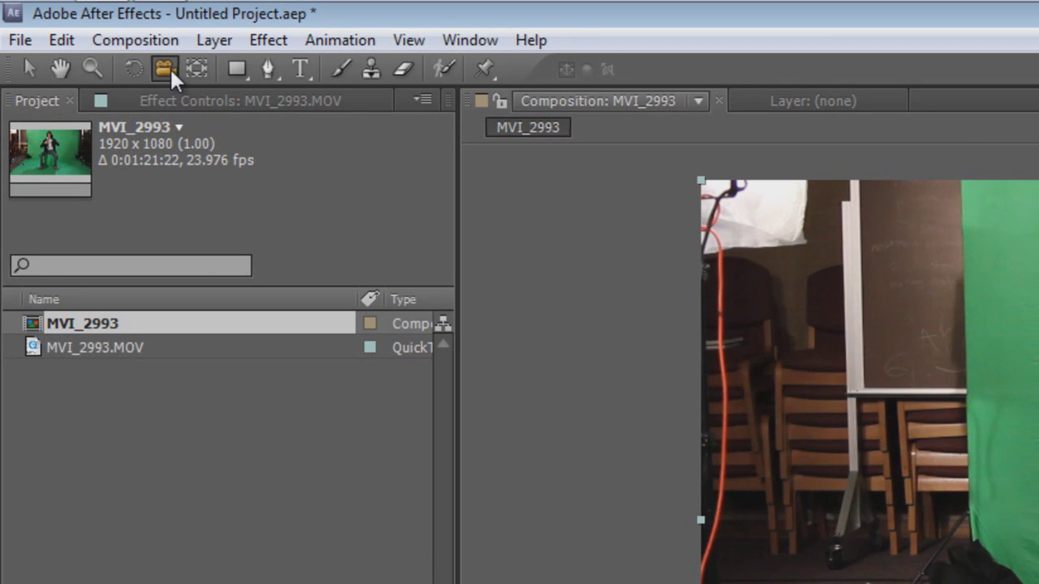
pyautogui.click(195, 69)
# - Draw a rectangle mask around the seated person, then remove it
pyautogui.click(244, 63)
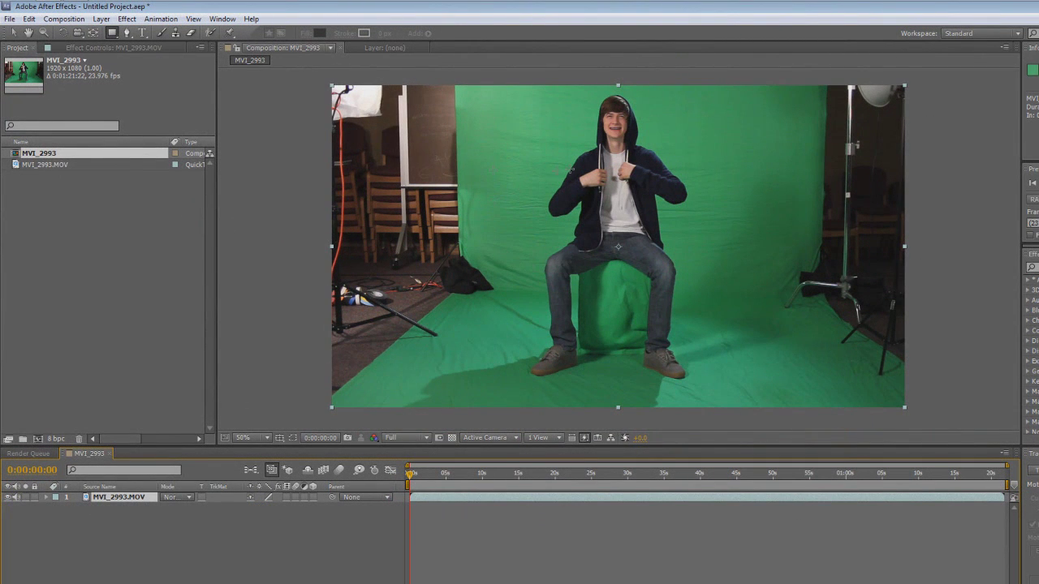
pyautogui.moveTo(460, 120); pyautogui.dragTo(809, 365)
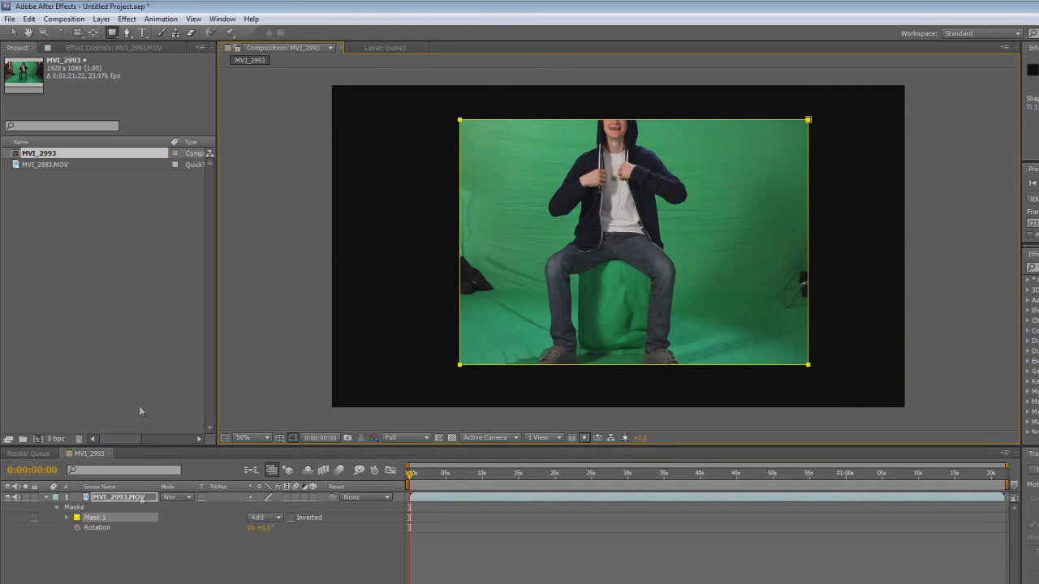
pyautogui.press('Delete')
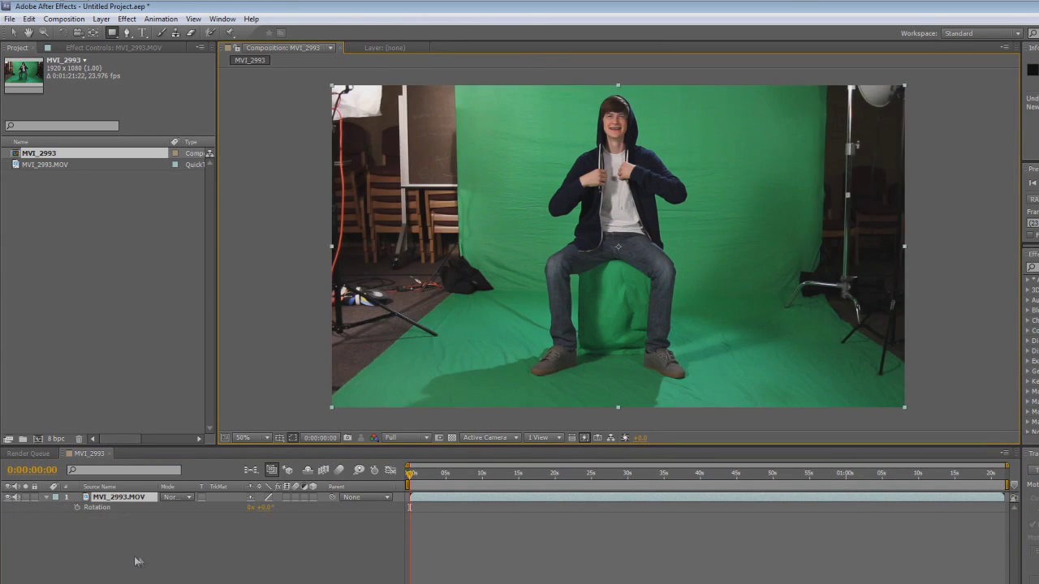
# - Draw a black rectangle as Shape Layer 1, delete it, and reselect the clip layer
pyautogui.click(138, 548)
pyautogui.moveTo(455, 135); pyautogui.dragTo(771, 324)
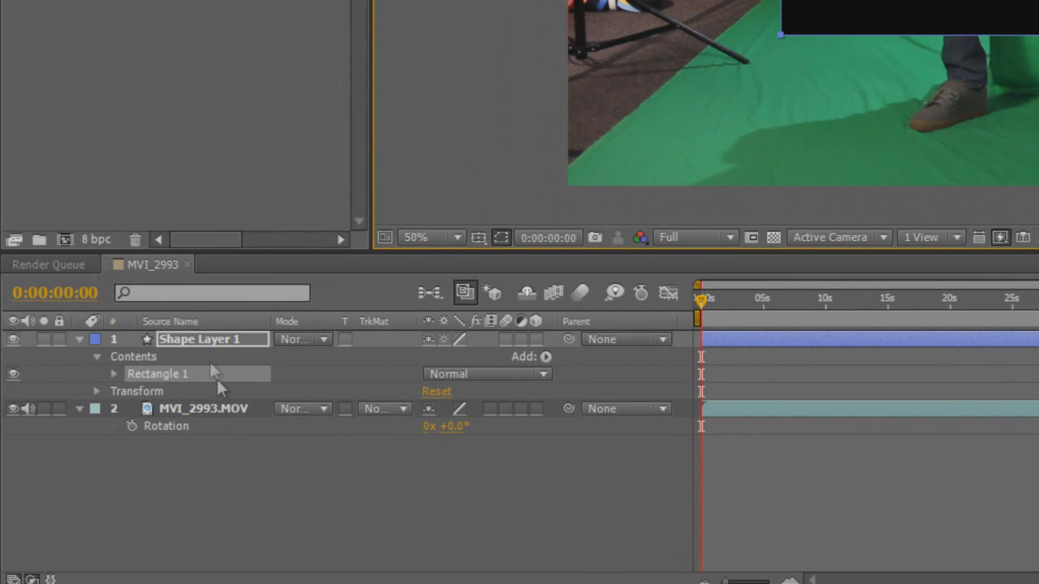
pyautogui.click(210, 339)
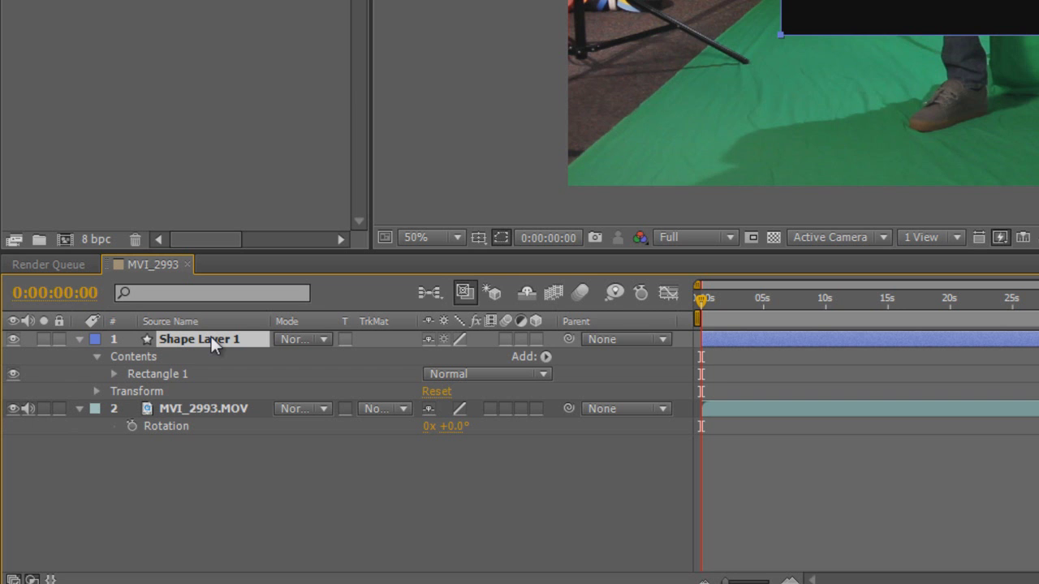
pyautogui.press('Delete')
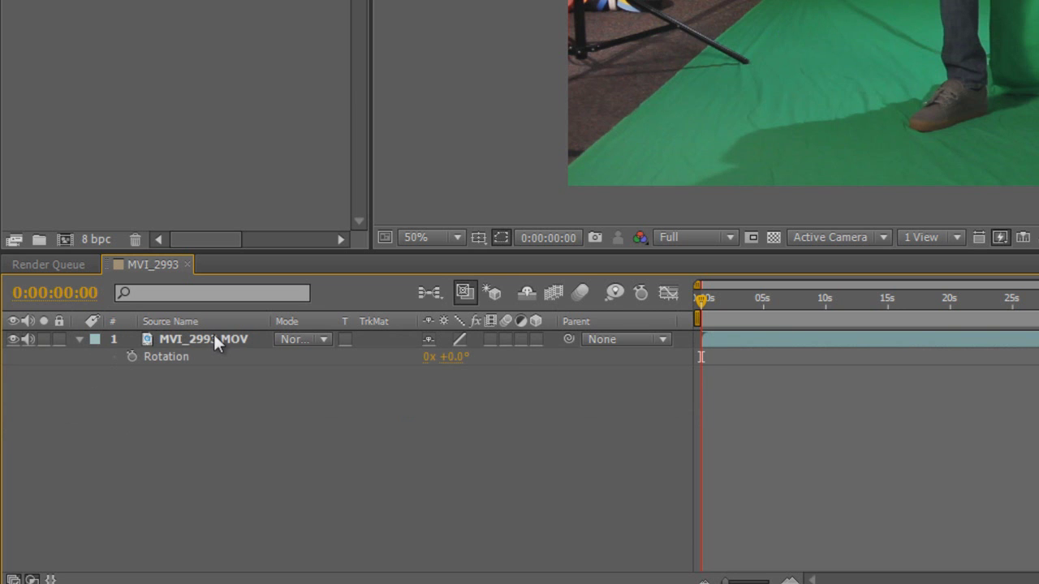
pyautogui.click(214, 338)
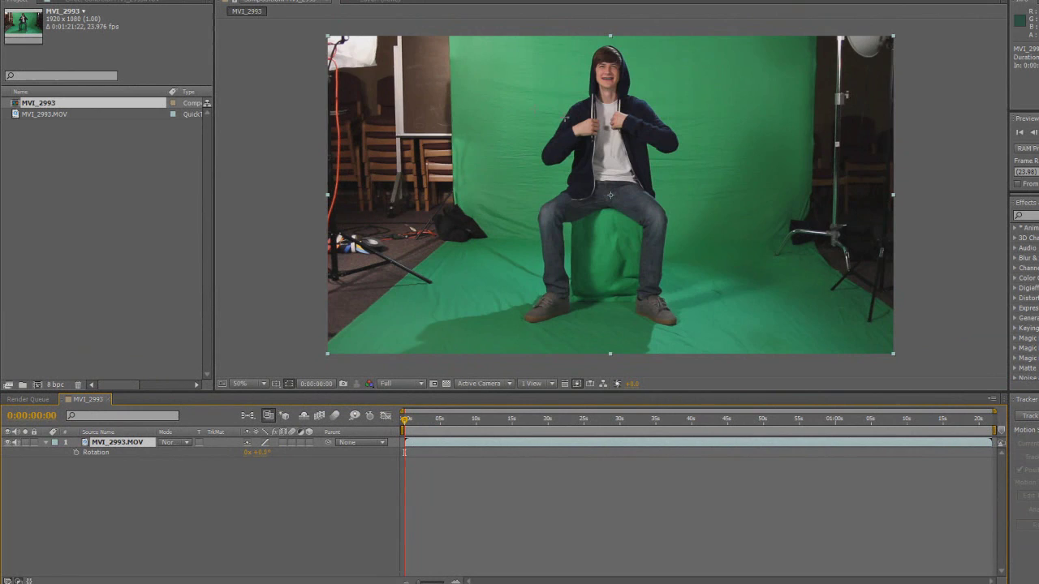
pyautogui.moveTo(504, 64); pyautogui.dragTo(761, 279)
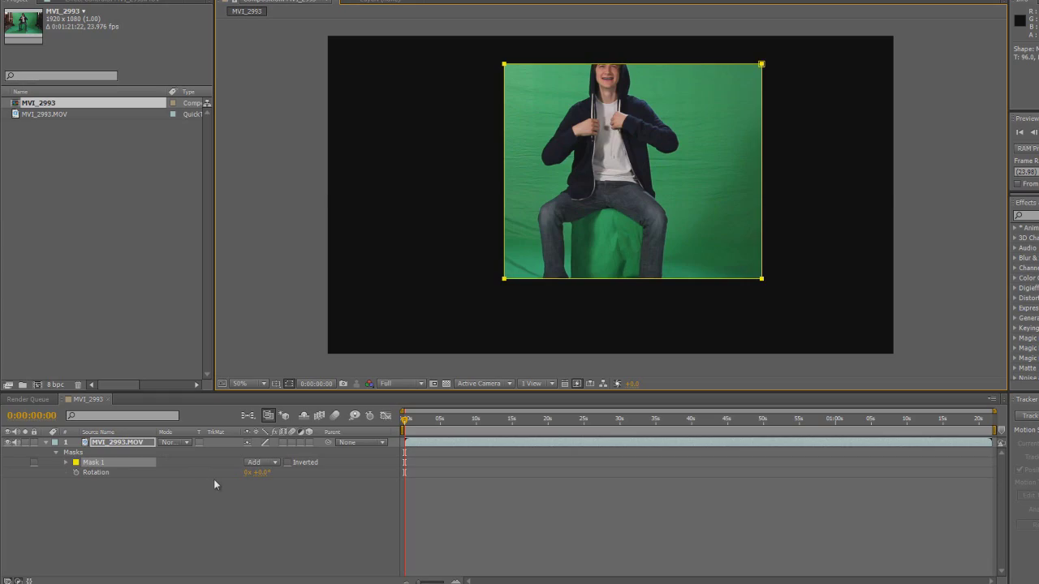
pyautogui.press('Delete')
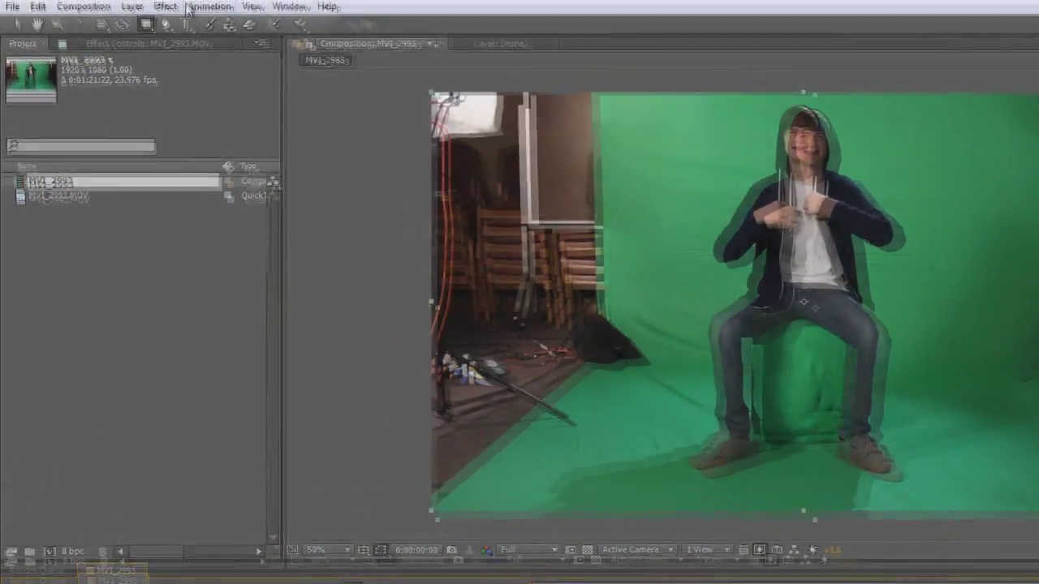
pyautogui.click(143, 9)
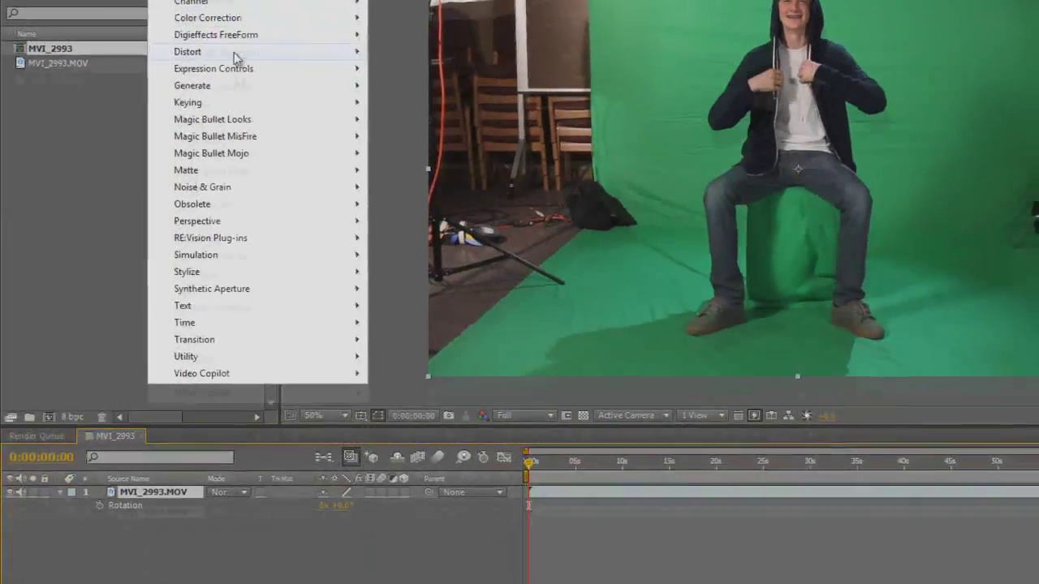
pyautogui.moveTo(227, 186)
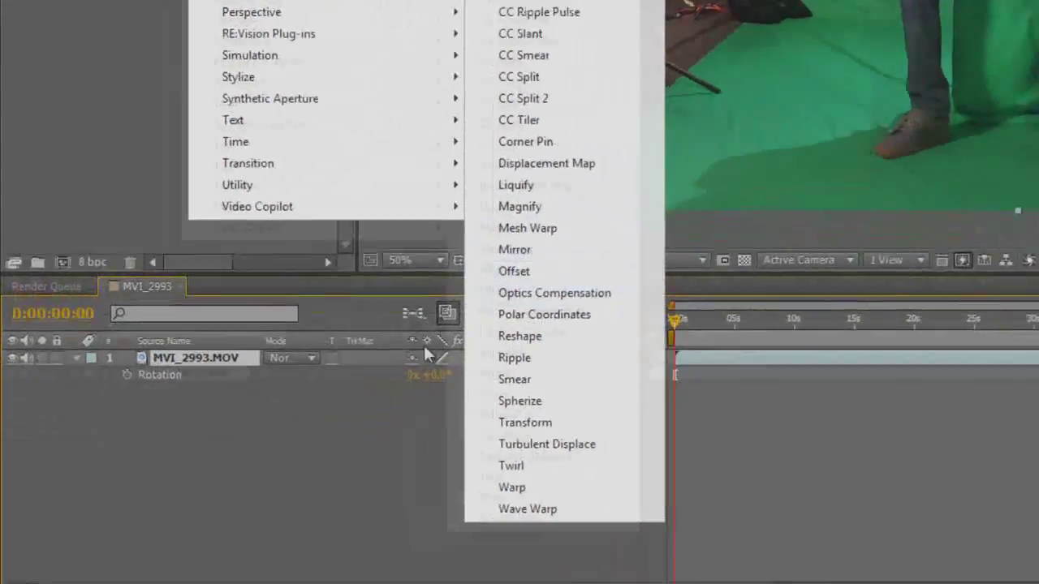
pyautogui.click(172, 553)
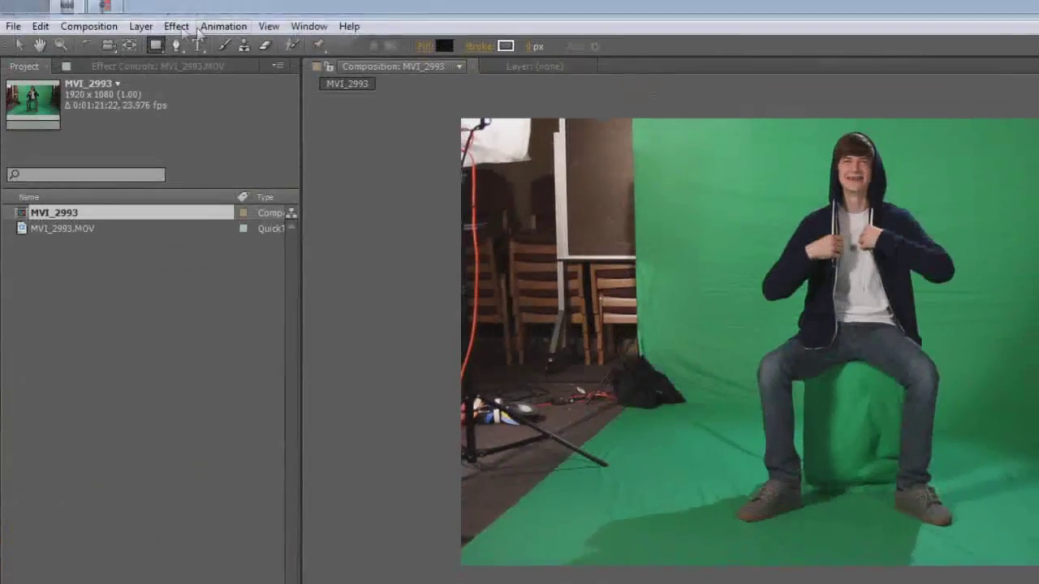
pyautogui.click(175, 27)
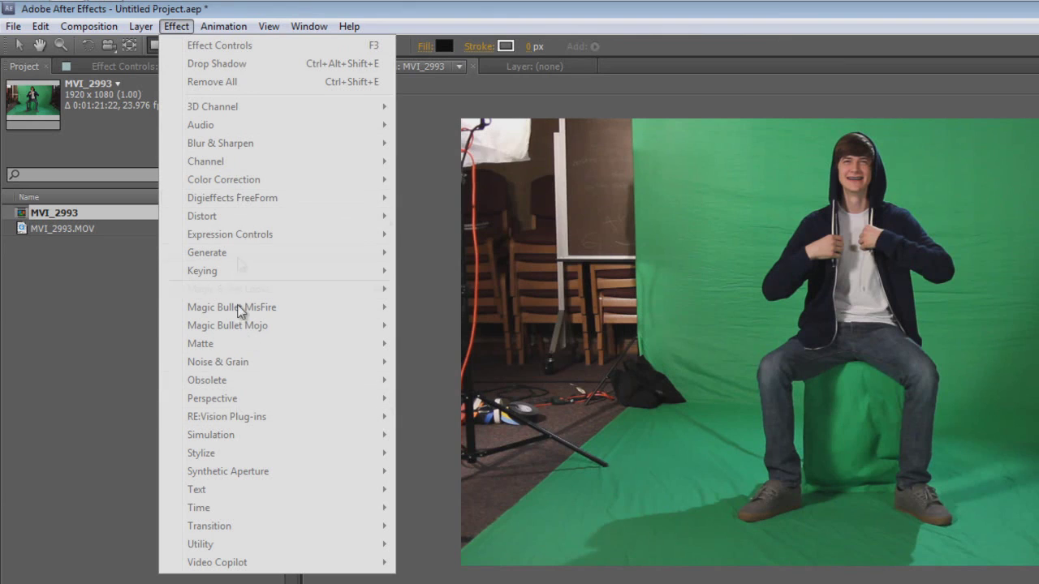
pyautogui.press('Escape')
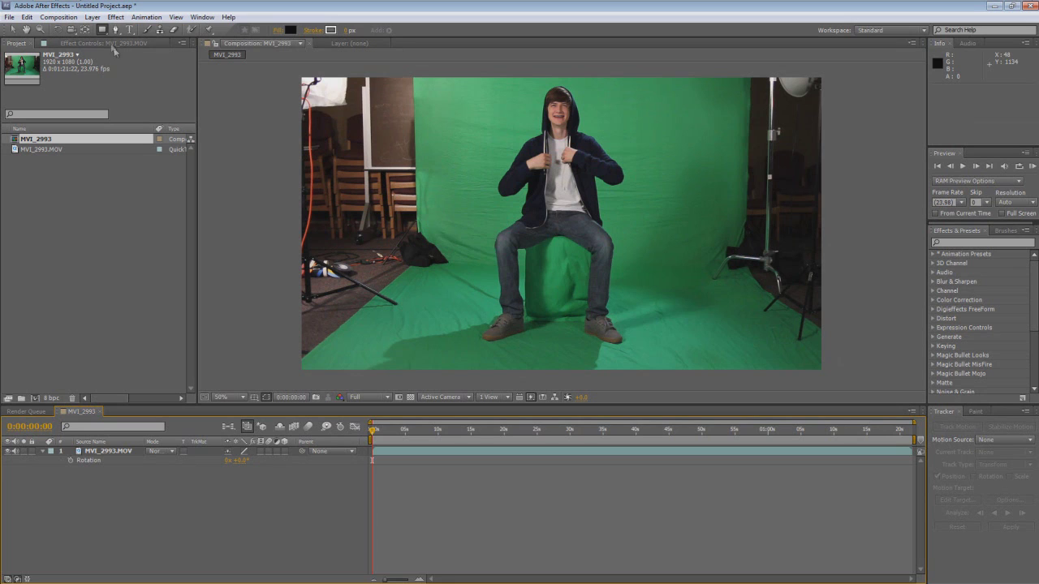
pyautogui.click(107, 453)
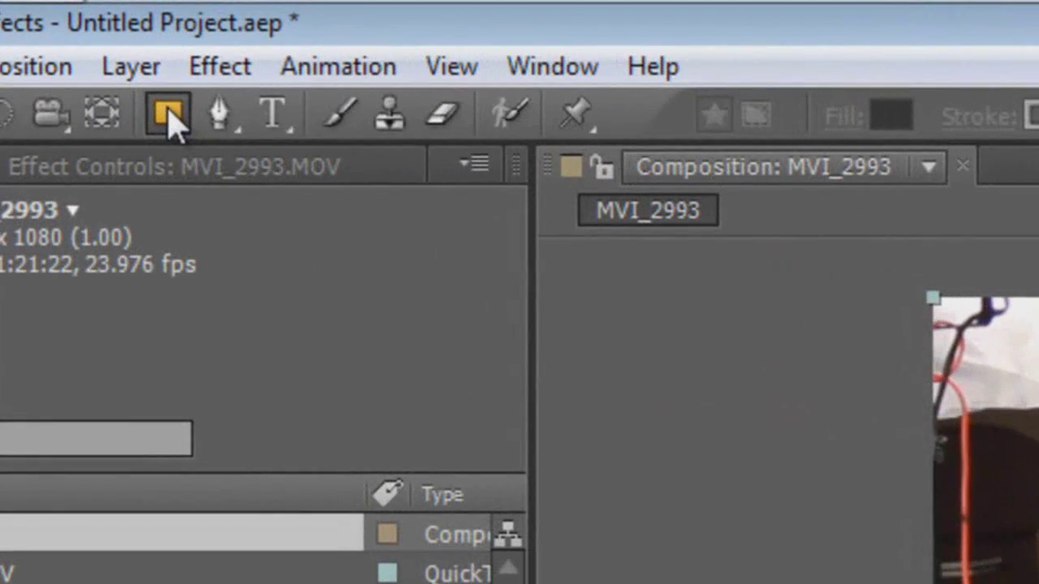
# - Switch to the Polygon tool, drag a polygon mask over the footage, and undo it
pyautogui.click(102, 29)
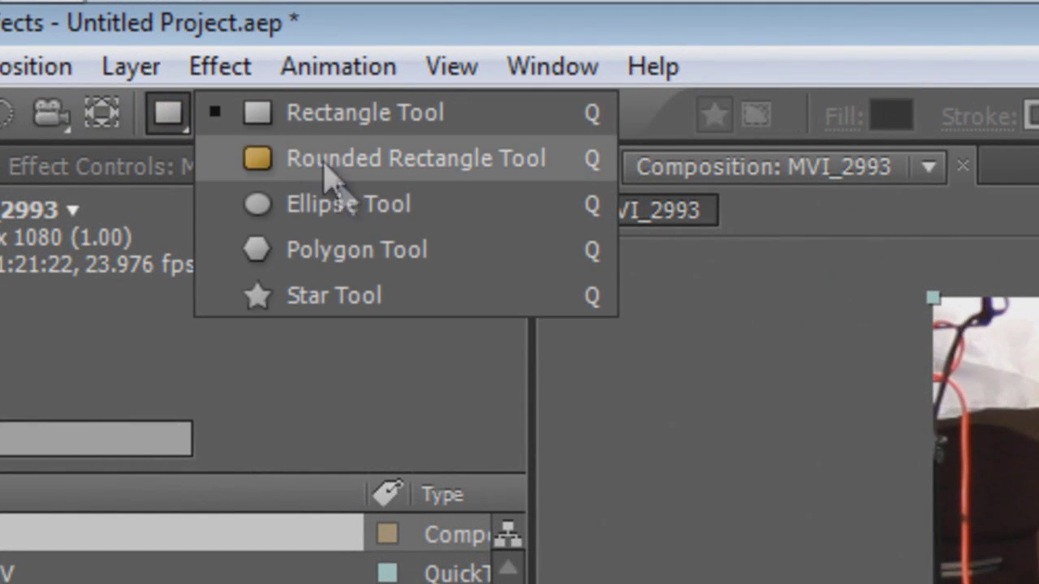
pyautogui.click(184, 121)
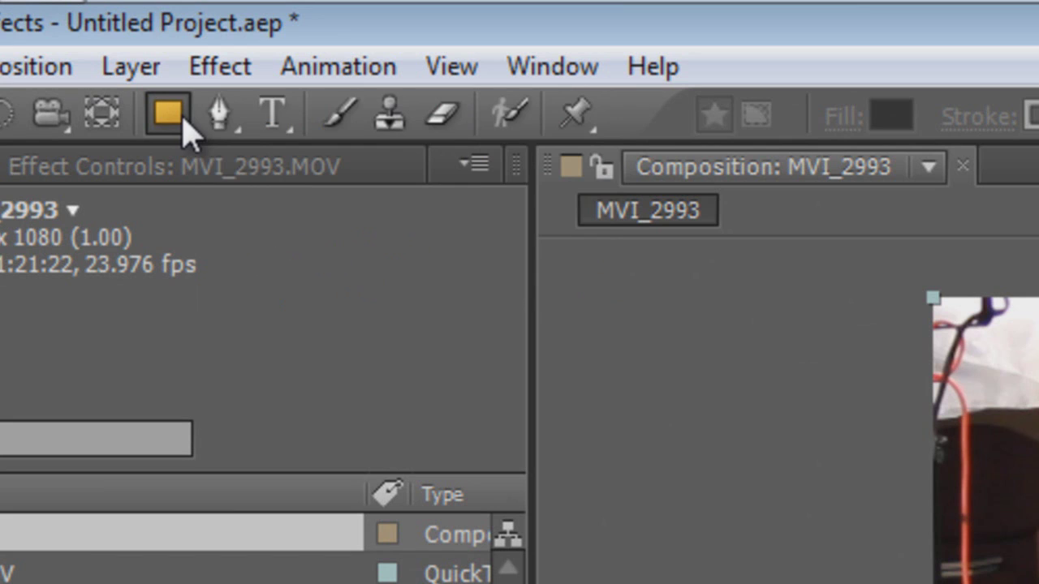
pyautogui.click(169, 126)
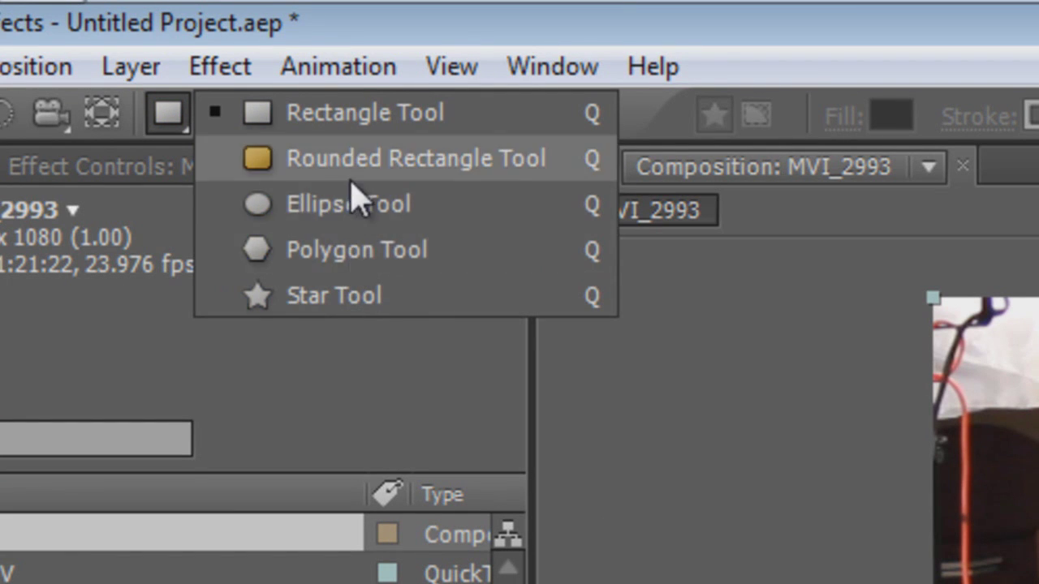
pyautogui.click(358, 231)
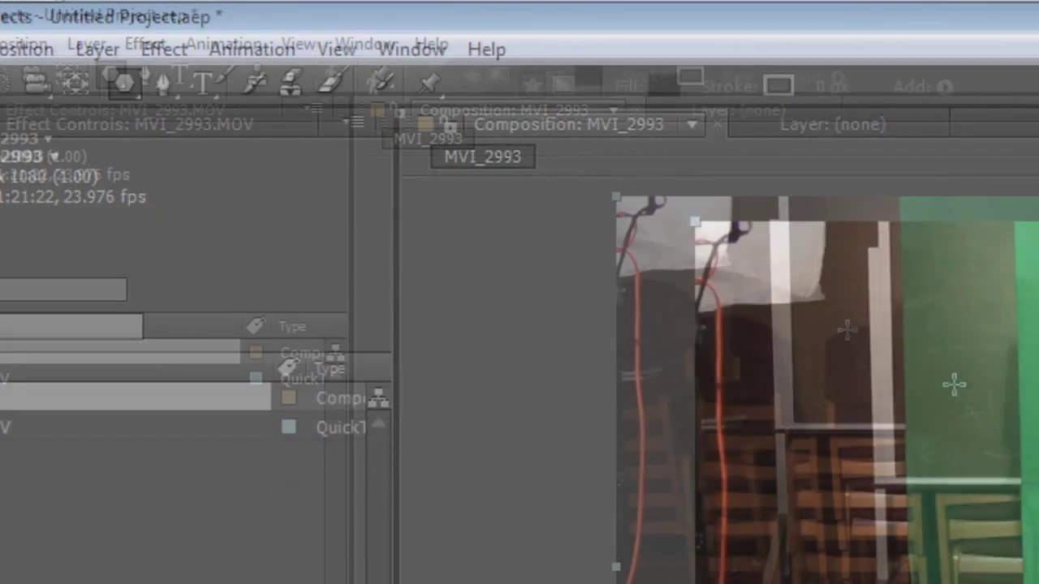
pyautogui.moveTo(419, 153); pyautogui.dragTo(586, 230)
pyautogui.hotkey('ctrl', 'z')
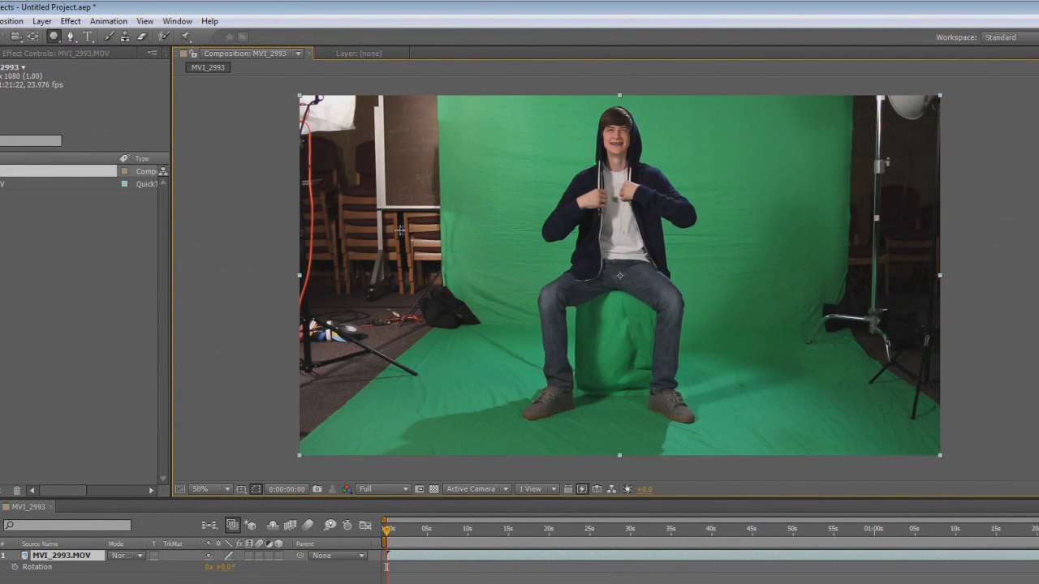
# - Draw a second polygon mask over the upper-left frame, undo it, and choose the Pen tool
pyautogui.moveTo(496, 139); pyautogui.dragTo(669, 262)
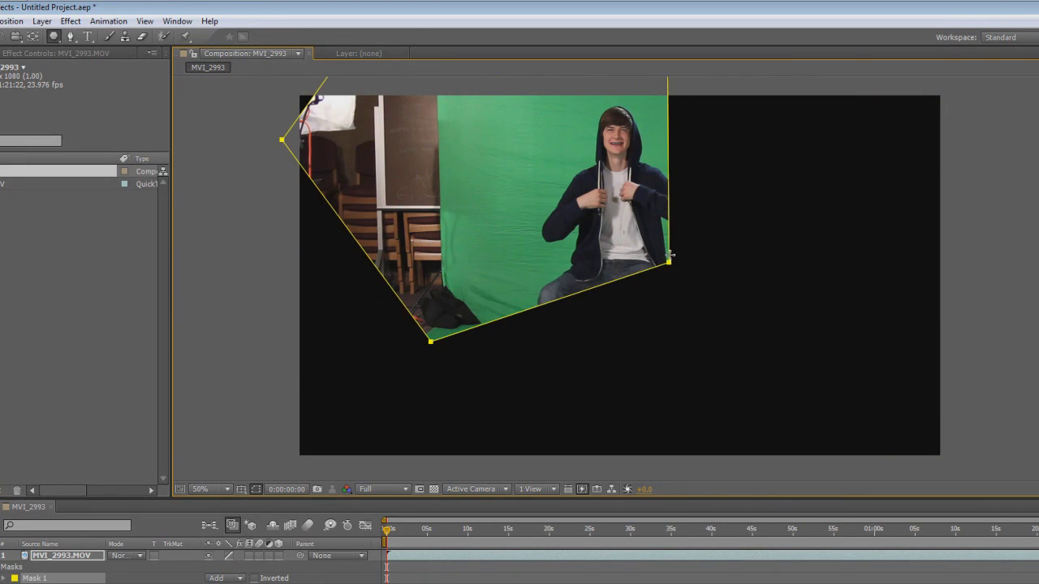
pyautogui.moveTo(670, 258); pyautogui.dragTo(672, 261)
pyautogui.hotkey('ctrl', 'z')
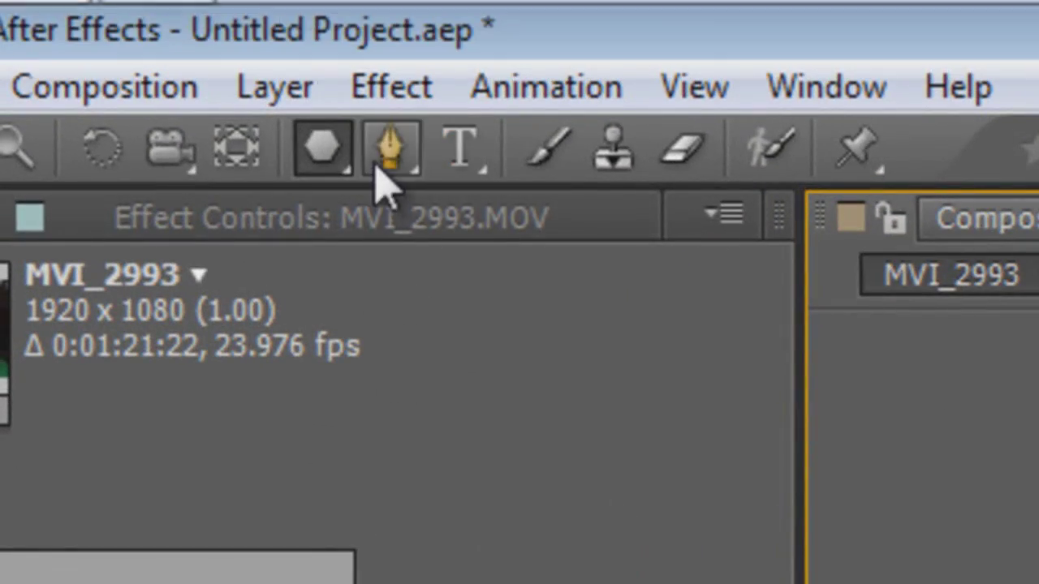
pyautogui.click(377, 165)
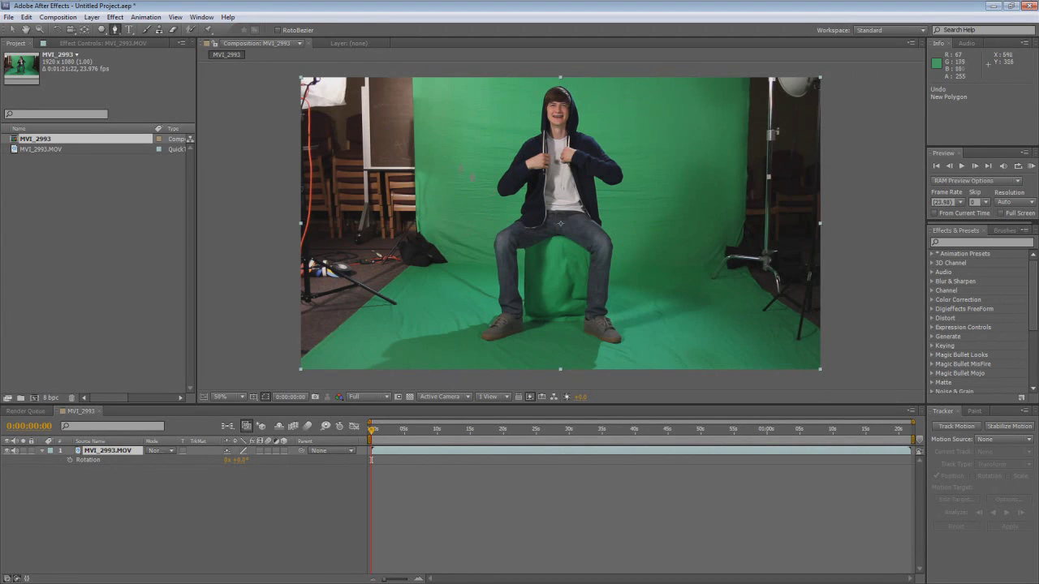
# - Place a seven-point Pen mask around the person's head and chest, then undo closing it
pyautogui.click(462, 155)
pyautogui.click(590, 210)
pyautogui.click(703, 153)
pyautogui.click(654, 103)
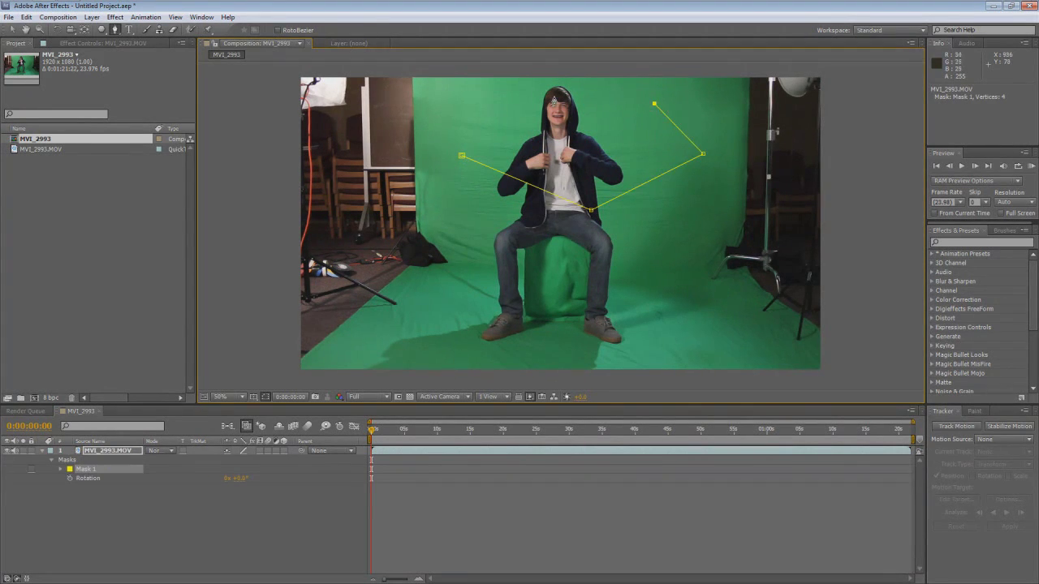
pyautogui.click(554, 97)
pyautogui.click(495, 100)
pyautogui.click(462, 155)
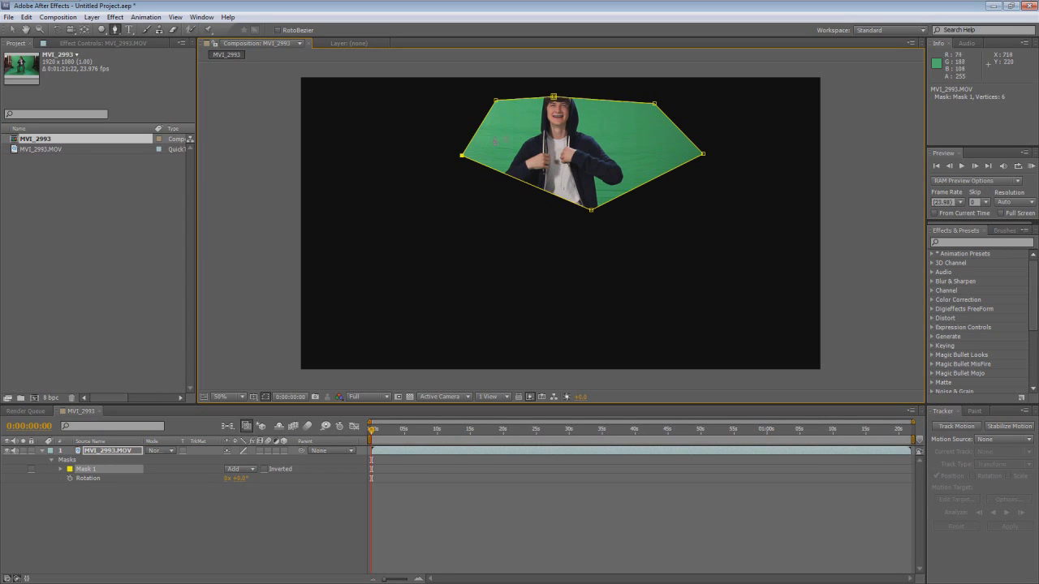
pyautogui.hotkey('ctrl', 'z')
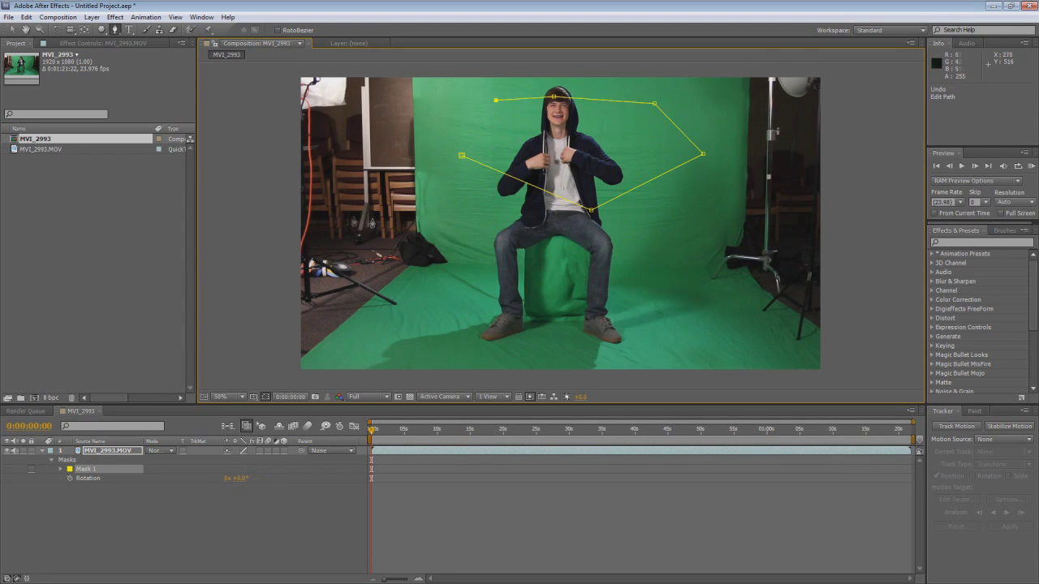
# - Delete the clip's mask and deselect the MVI_2993.MOV layer
pyautogui.click(97, 473)
pyautogui.hotkey('ctrl', 'z')
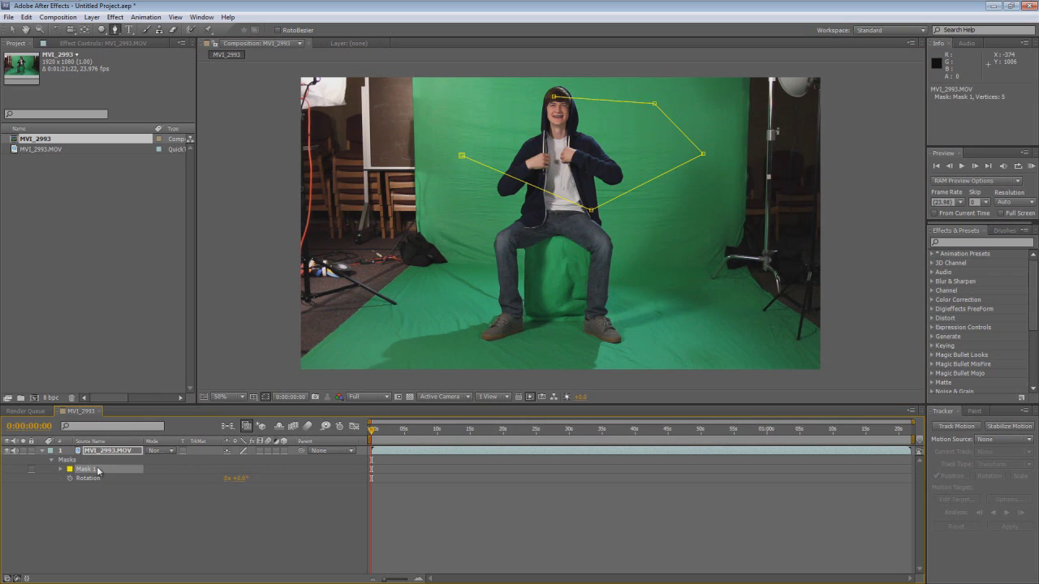
pyautogui.moveTo(87, 474); pyautogui.dragTo(81, 473)
pyautogui.press('Delete')
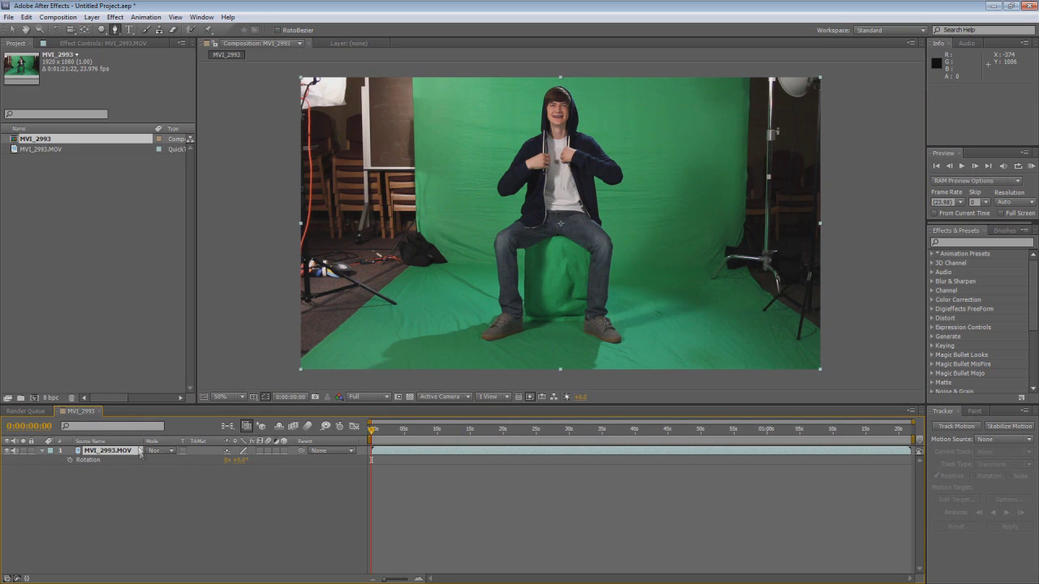
pyautogui.click(128, 478)
# - Draw a black-filled four-corner shape layer across the seated subject's torso
pyautogui.click(467, 144)
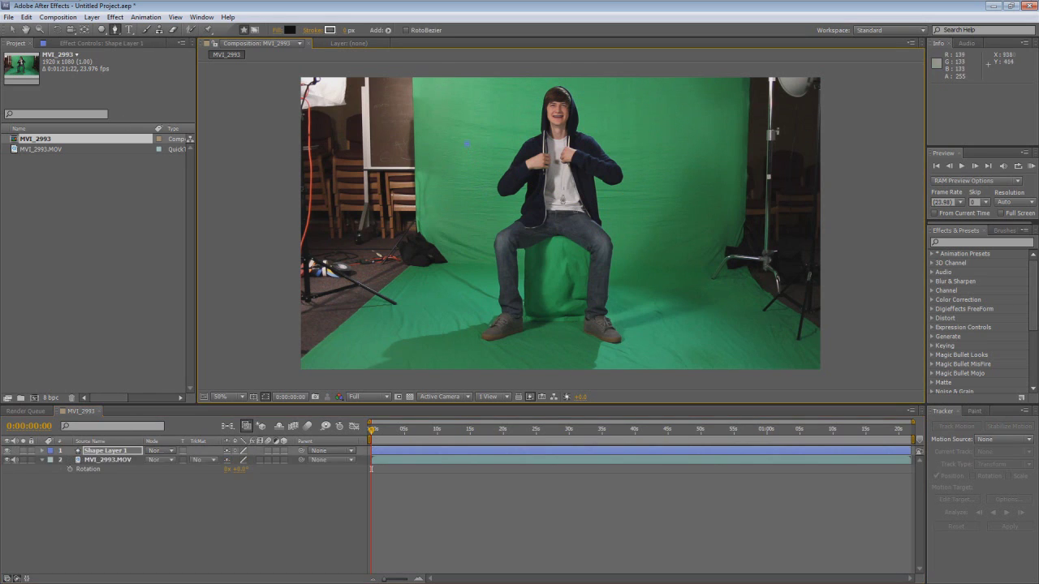
pyautogui.click(687, 201)
pyautogui.click(600, 272)
pyautogui.click(435, 217)
pyautogui.click(117, 451)
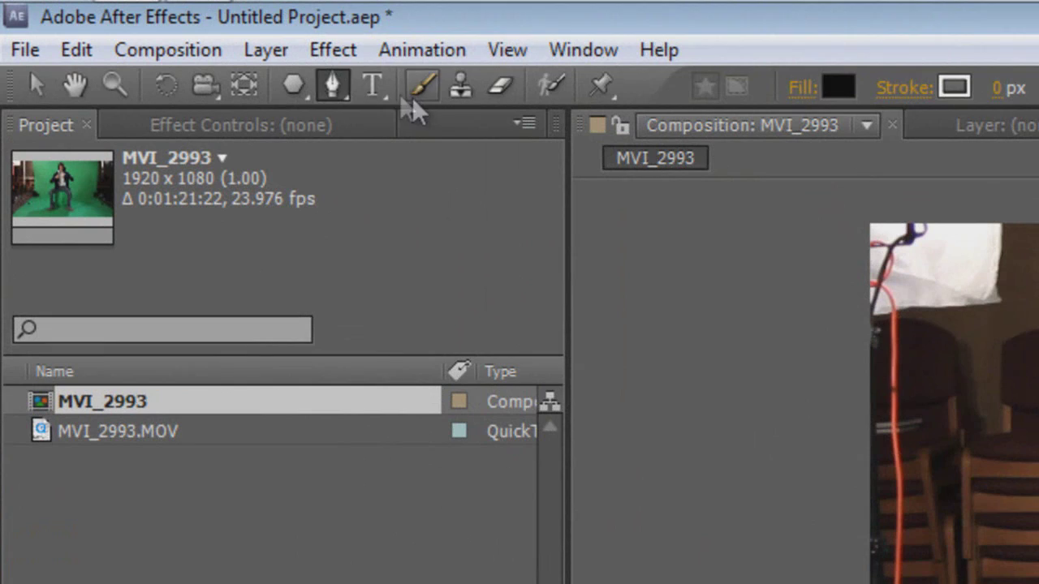
# - Toggle between the Text and Selection tools, ending on the Brush tool
pyautogui.click(129, 30)
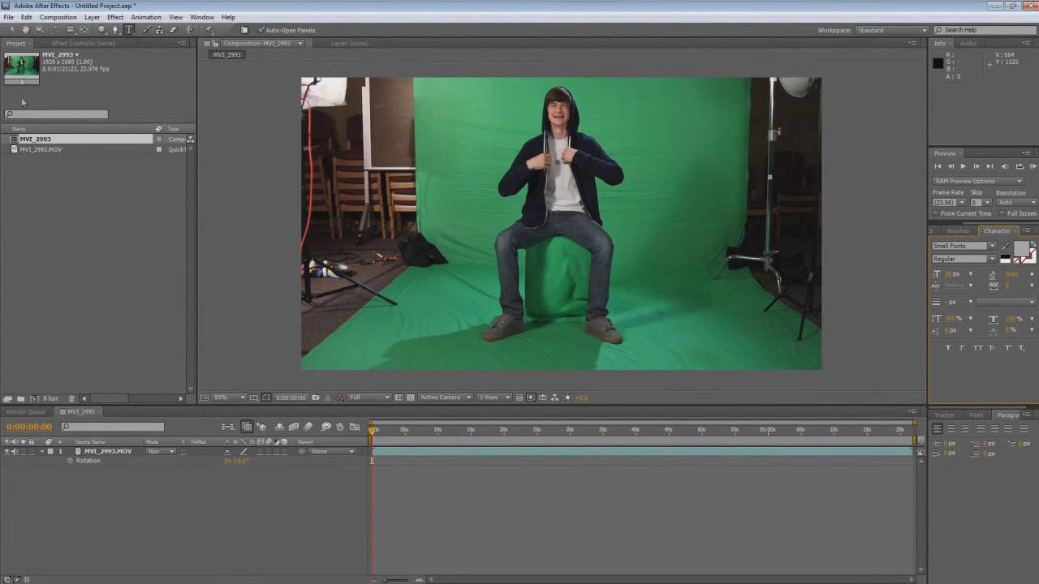
pyautogui.click(14, 30)
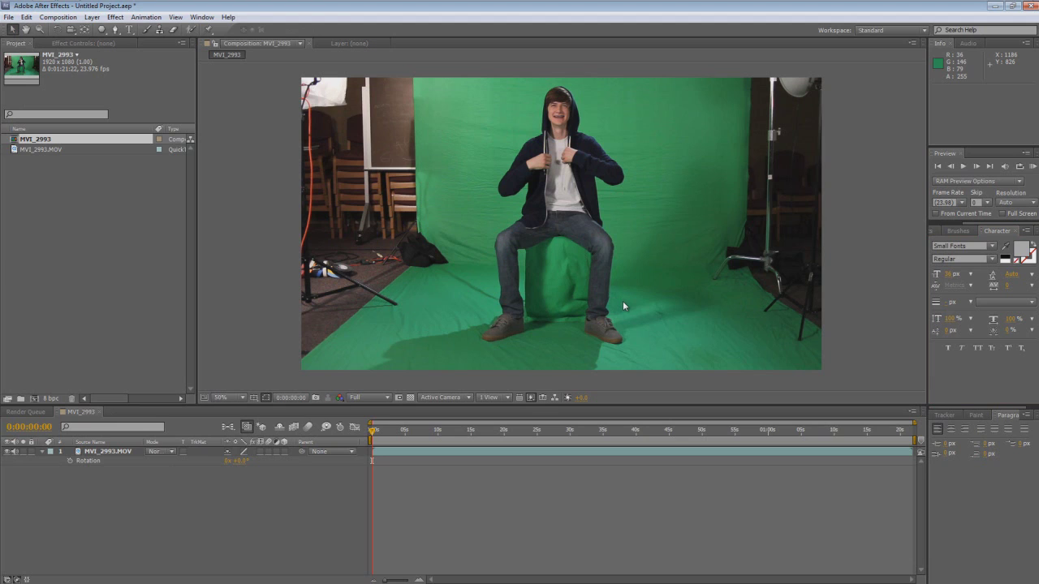
pyautogui.hotkey('ctrl', 't')
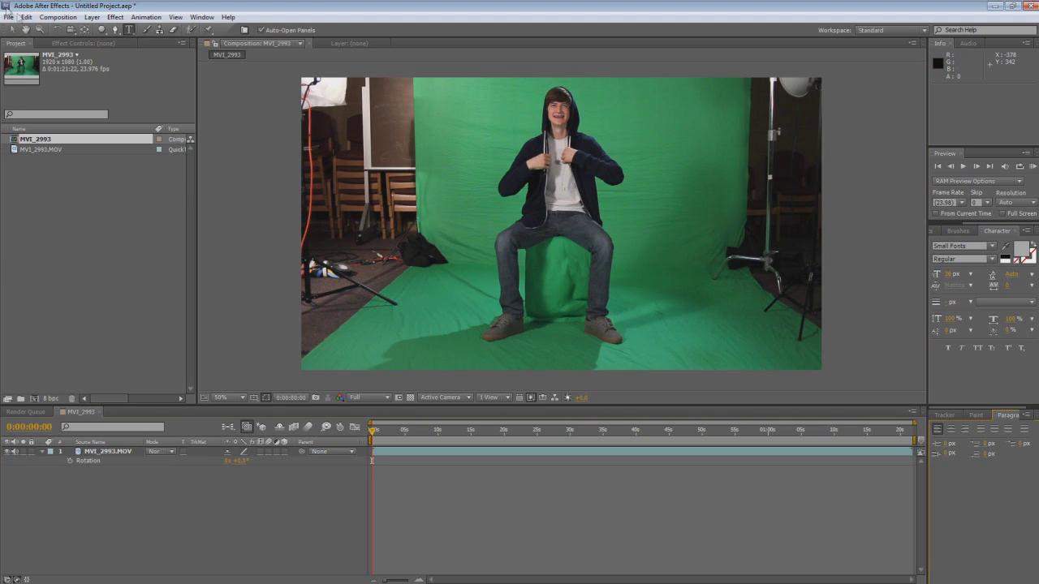
pyautogui.click(11, 29)
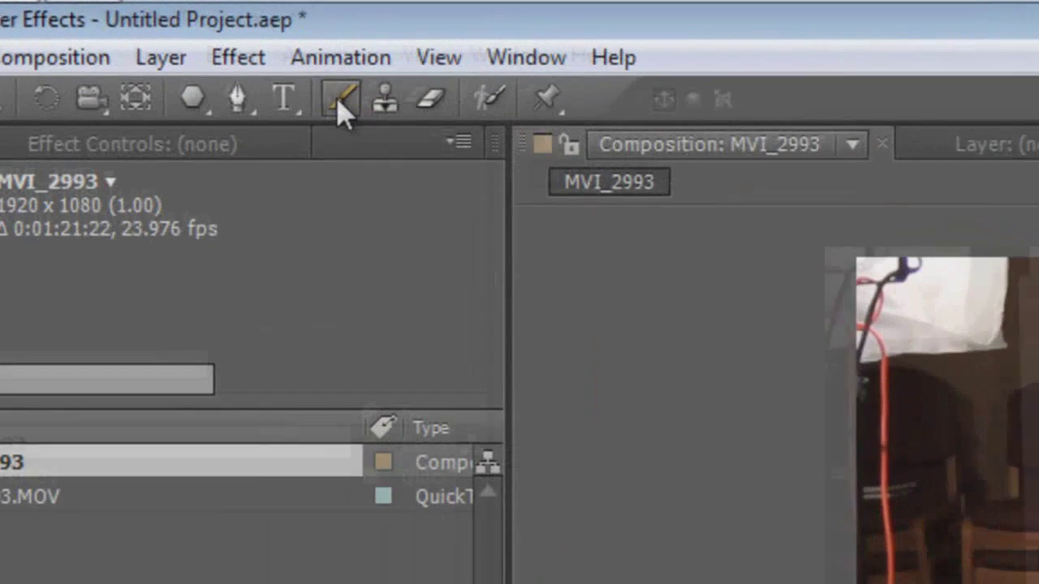
pyautogui.click(147, 31)
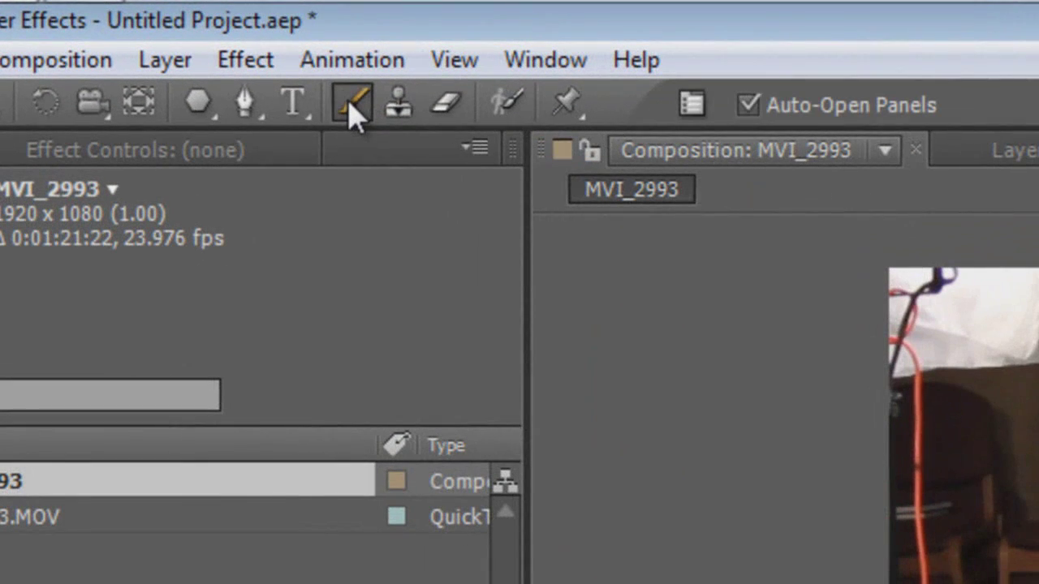
# - Step through the Clone Stamp, Eraser and Roto Brush tools, ending on Puppet Pin
pyautogui.click(396, 113)
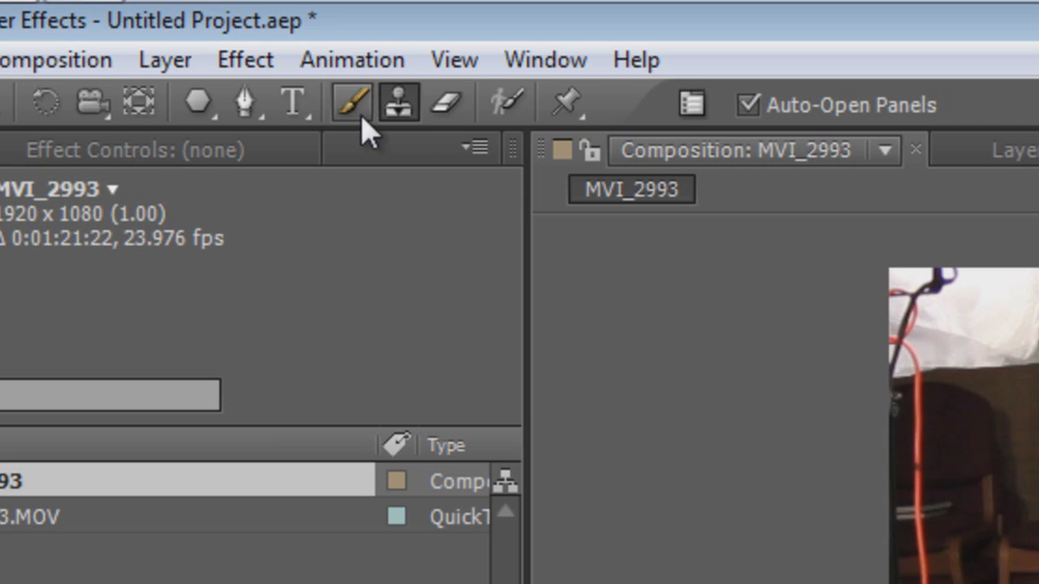
pyautogui.click(445, 112)
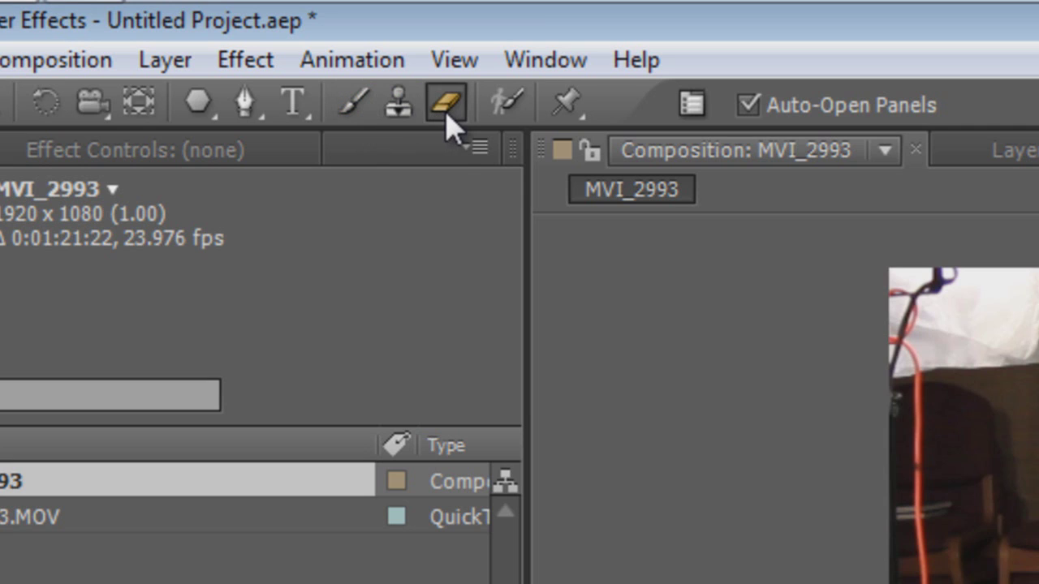
pyautogui.click(505, 104)
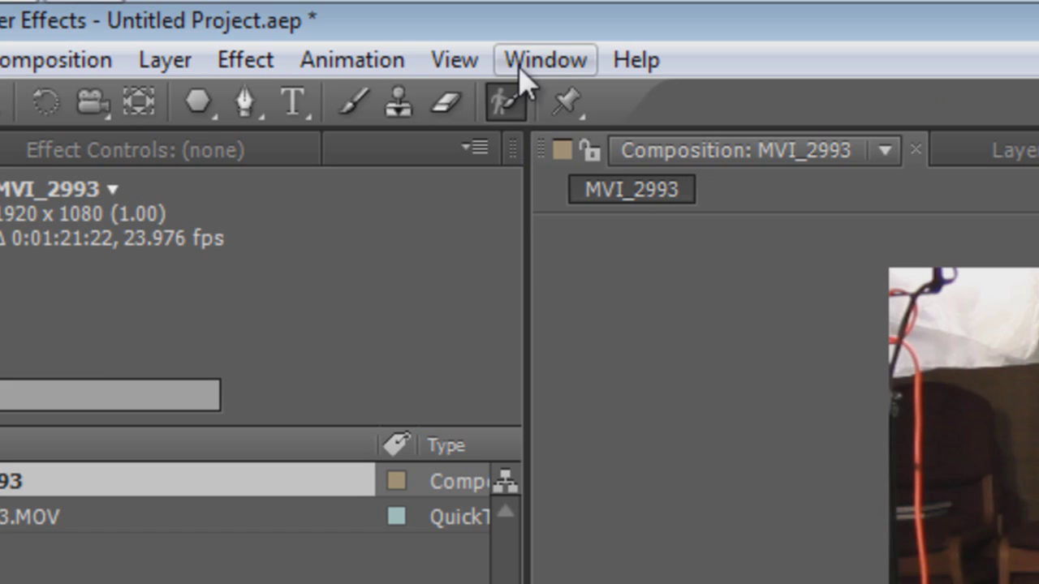
pyautogui.click(566, 104)
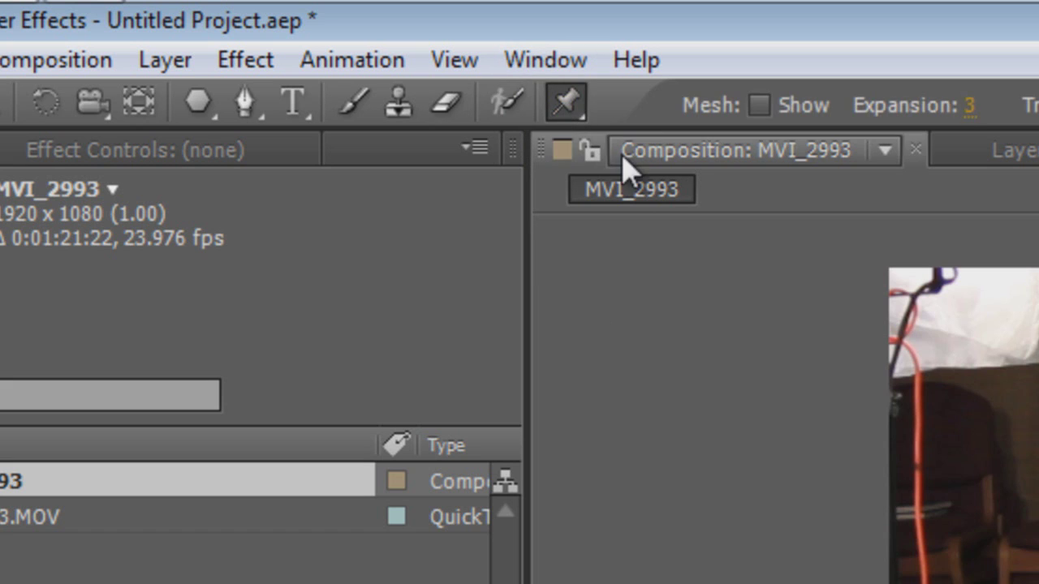
# - Delete the Puppet mesh and its pins from the clip and return to the Selection tool
pyautogui.click(566, 103)
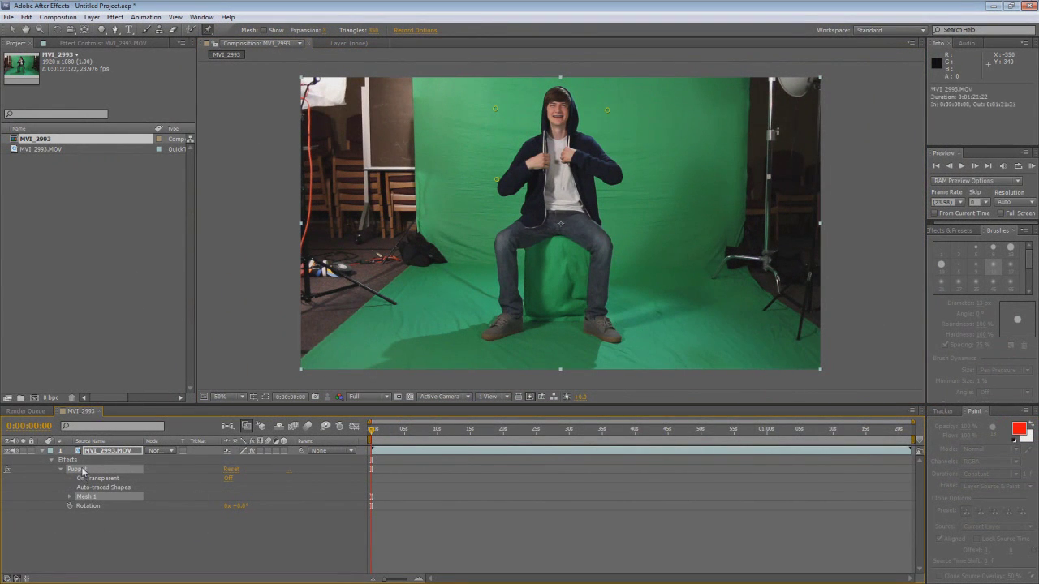
pyautogui.press('Delete')
pyautogui.press('Delete')
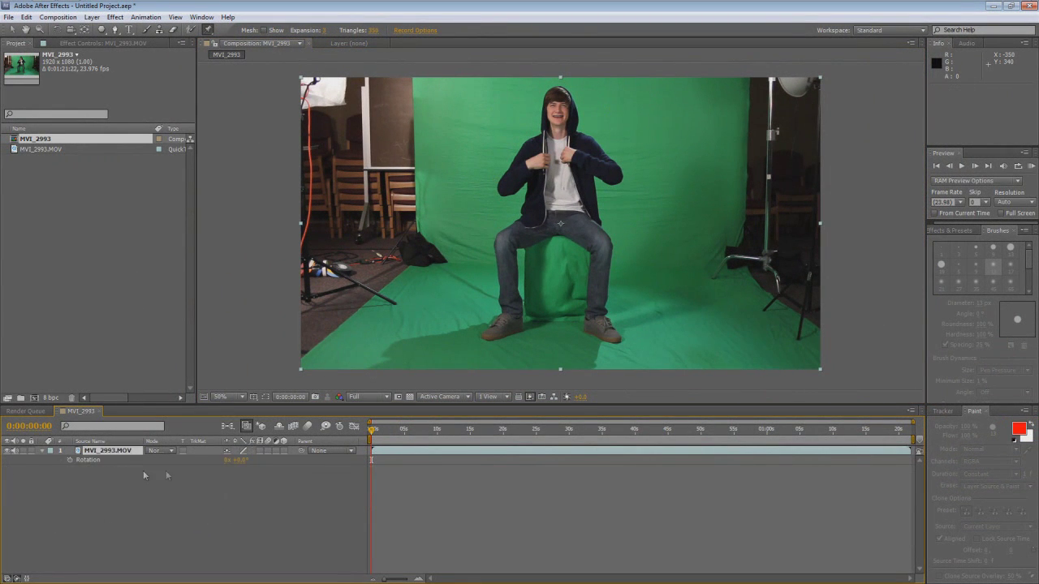
pyautogui.click(12, 29)
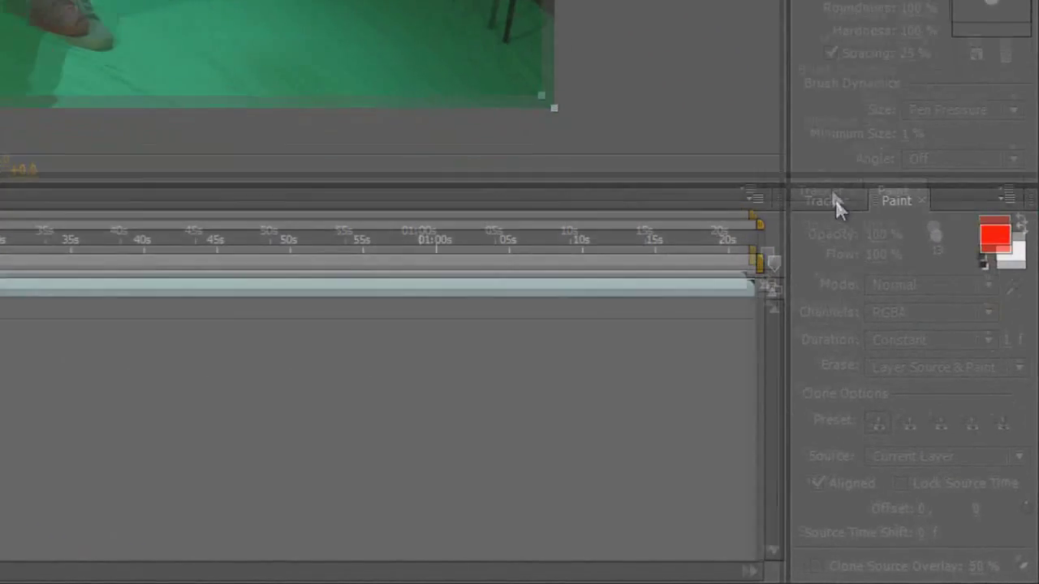
# - Show the Tracker panel and select the MVI_2993.MOV layer so tracking becomes available
pyautogui.click(826, 183)
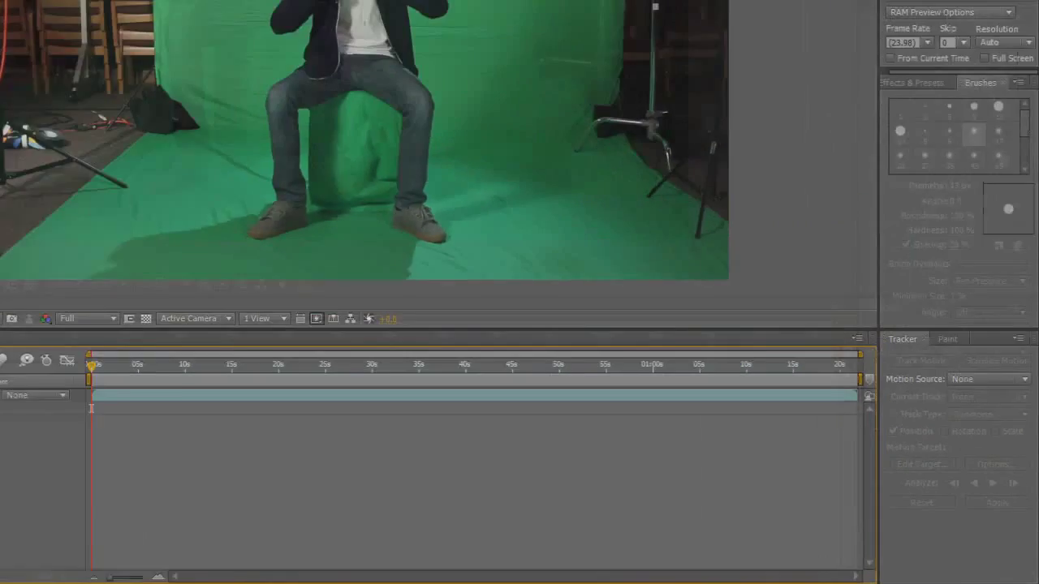
pyautogui.click(58, 199)
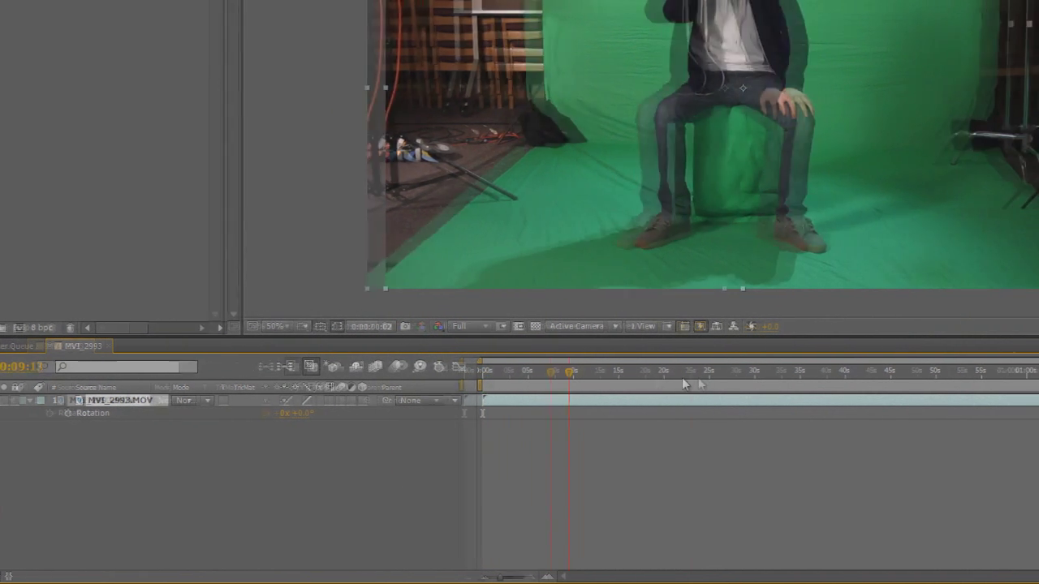
# - Scrub through the clip and settle the playhead on 0:00:32:16, with the person seated
pyautogui.moveTo(683, 383); pyautogui.dragTo(980, 387)
pyautogui.click(797, 387)
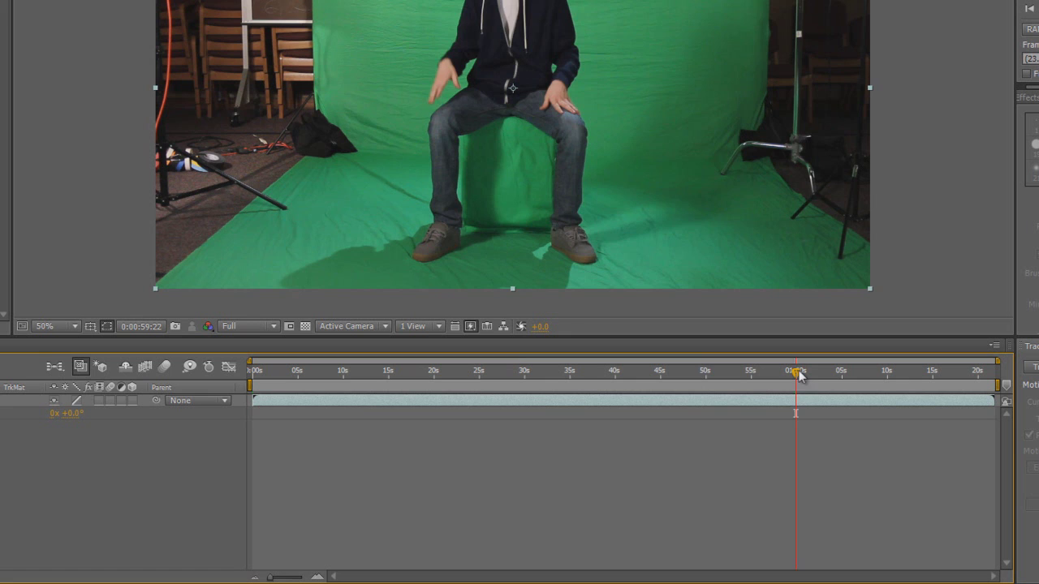
pyautogui.moveTo(796, 371); pyautogui.dragTo(532, 374)
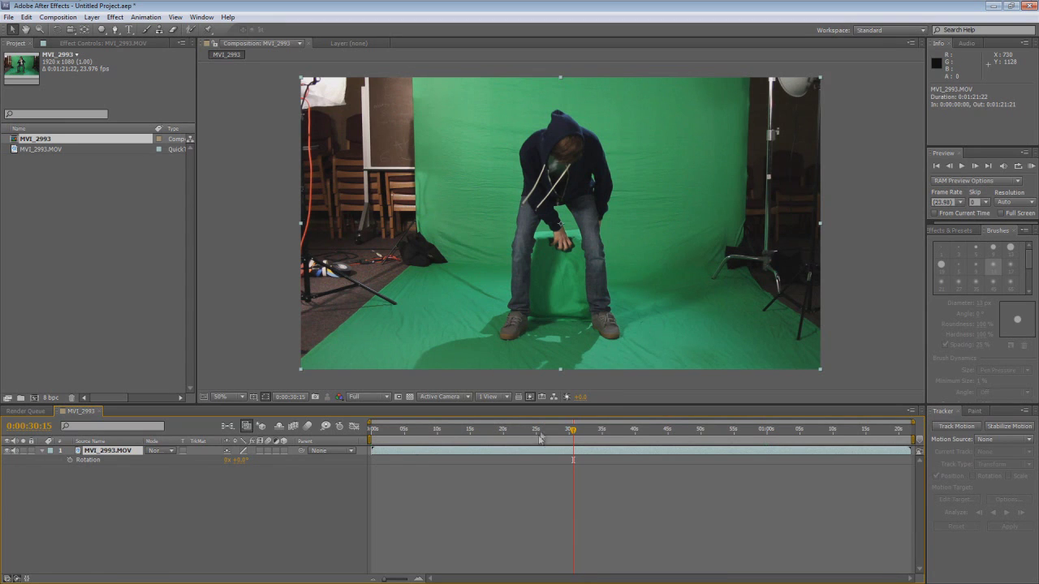
pyautogui.click(590, 429)
pyautogui.moveTo(599, 438); pyautogui.dragTo(590, 438)
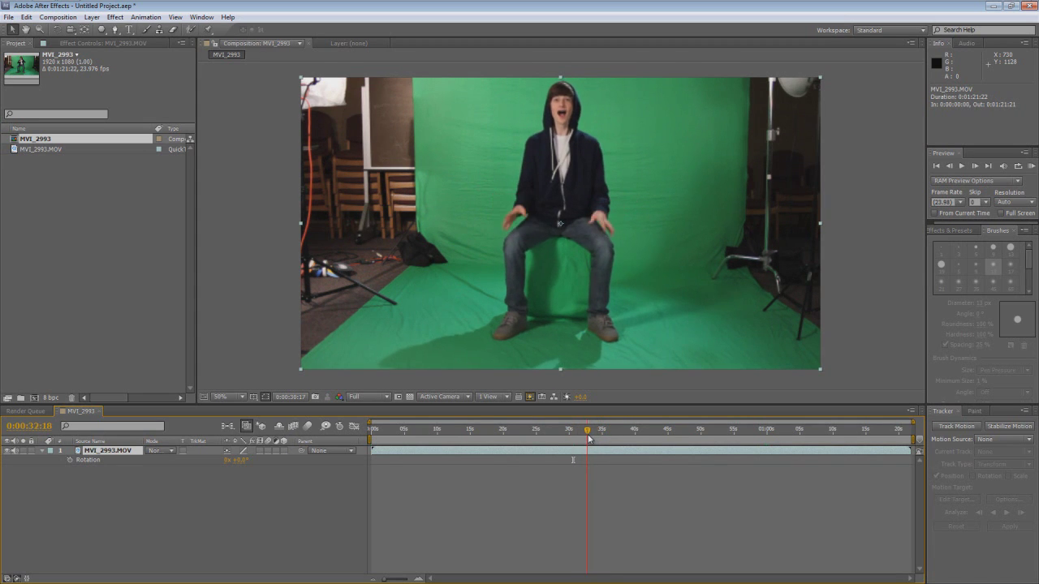
pyautogui.moveTo(589, 439); pyautogui.dragTo(586, 439)
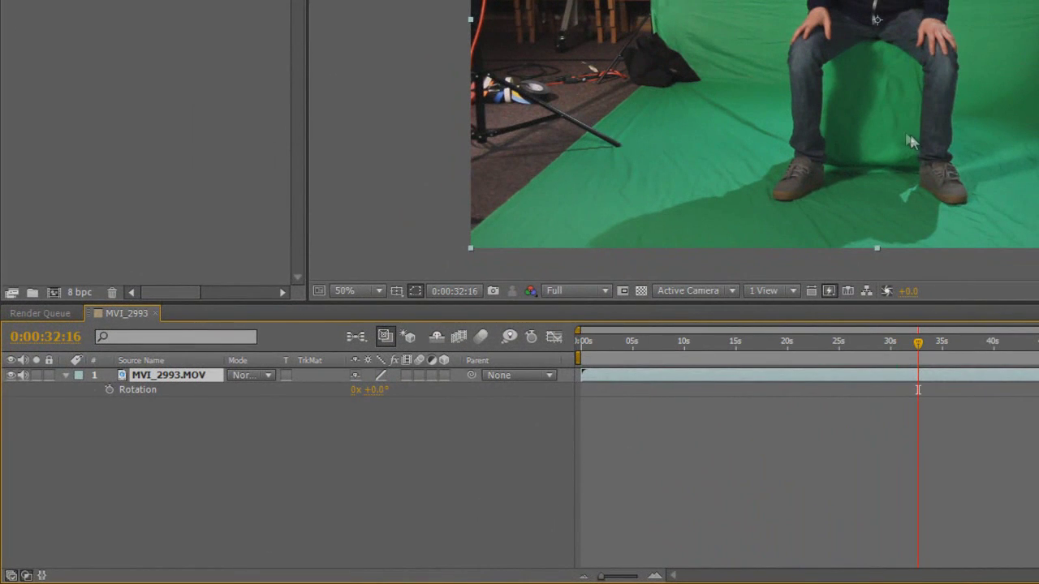
# - Duplicate the MVI_2993.MOV layer with Ctrl+D, undoing extra copies, to leave exactly two layers
pyautogui.hotkey('ctrl', 'd')
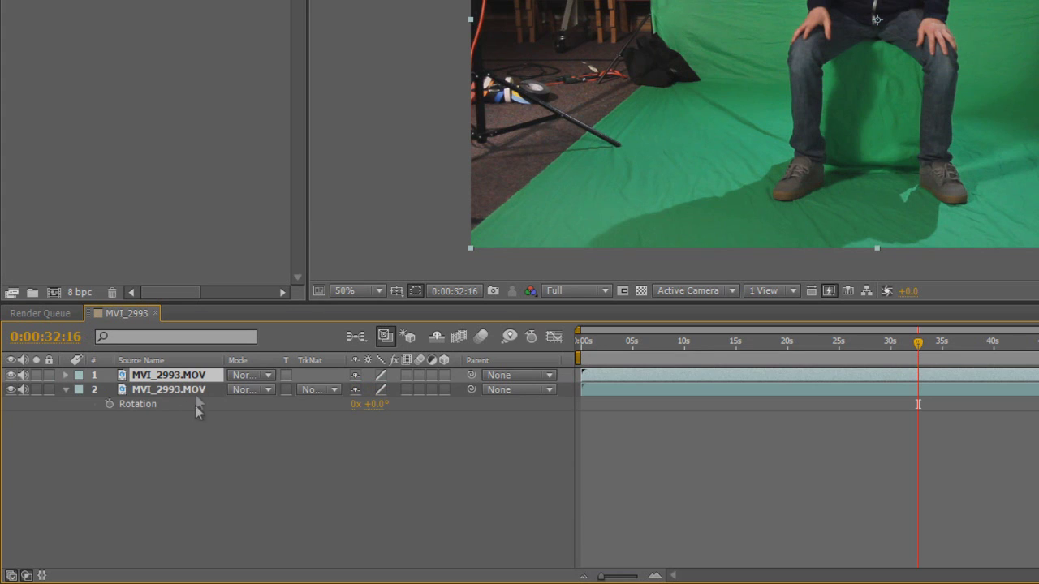
pyautogui.press('Delete')
pyautogui.click(174, 374)
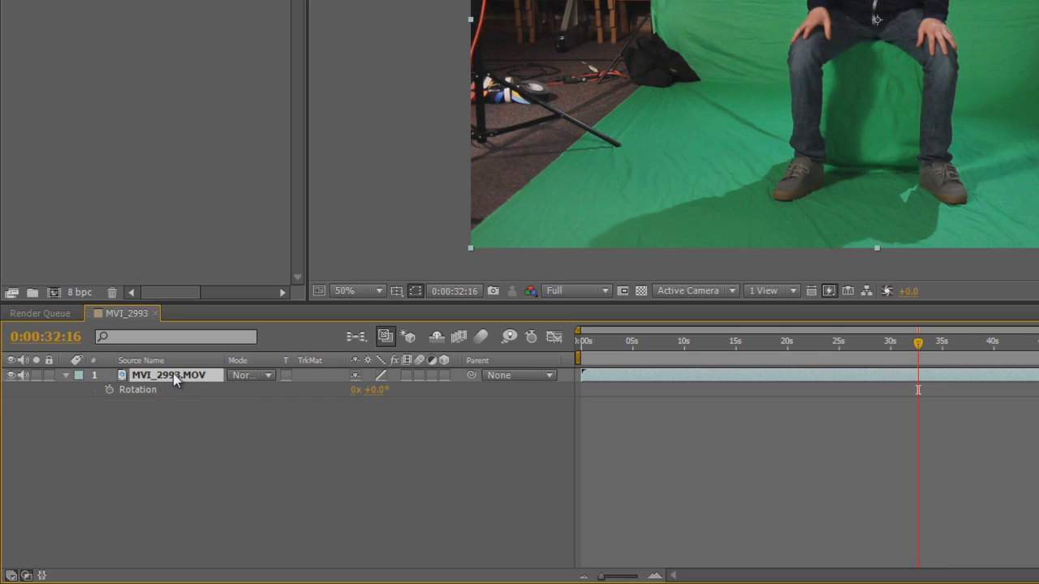
pyautogui.hotkey('ctrl', 'd')
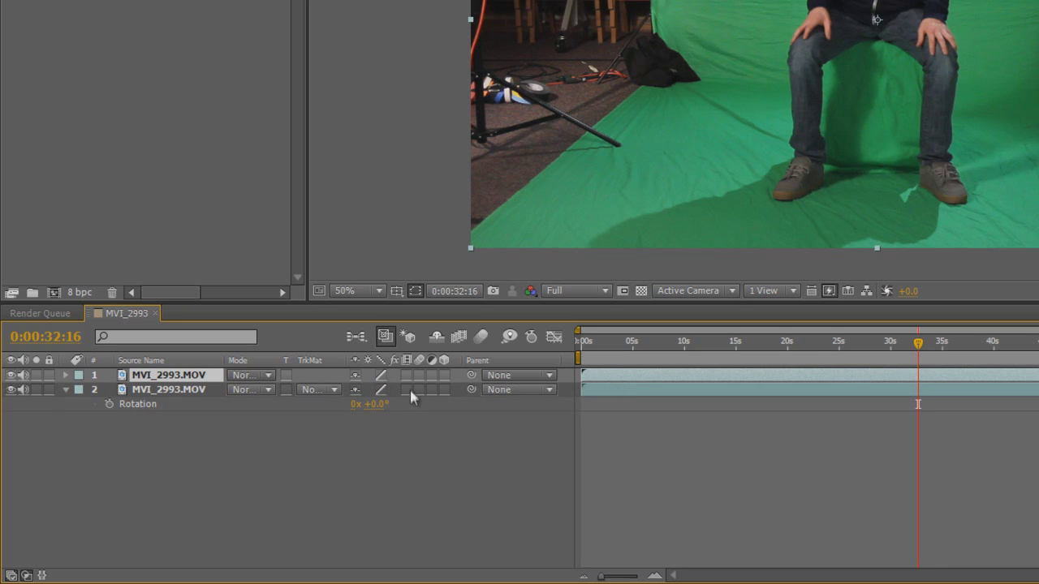
pyautogui.hotkey('ctrl', 'd')
pyautogui.hotkey('ctrl', 'd')
pyautogui.hotkey('ctrl', 'd')
pyautogui.hotkey('ctrl', 'd')
pyautogui.hotkey('ctrl', 'd')
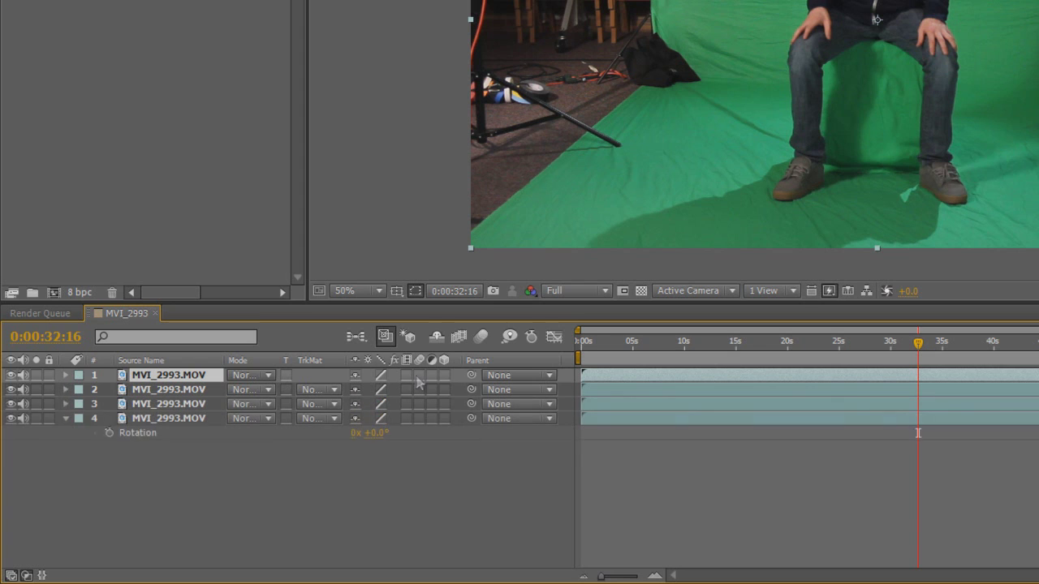
pyautogui.hotkey('ctrl', 'z')
pyautogui.hotkey('ctrl', 'z')
pyautogui.hotkey('ctrl', 'z')
pyautogui.hotkey('ctrl', 'z')
pyautogui.hotkey('ctrl', 'z')
pyautogui.hotkey('ctrl', 'z')
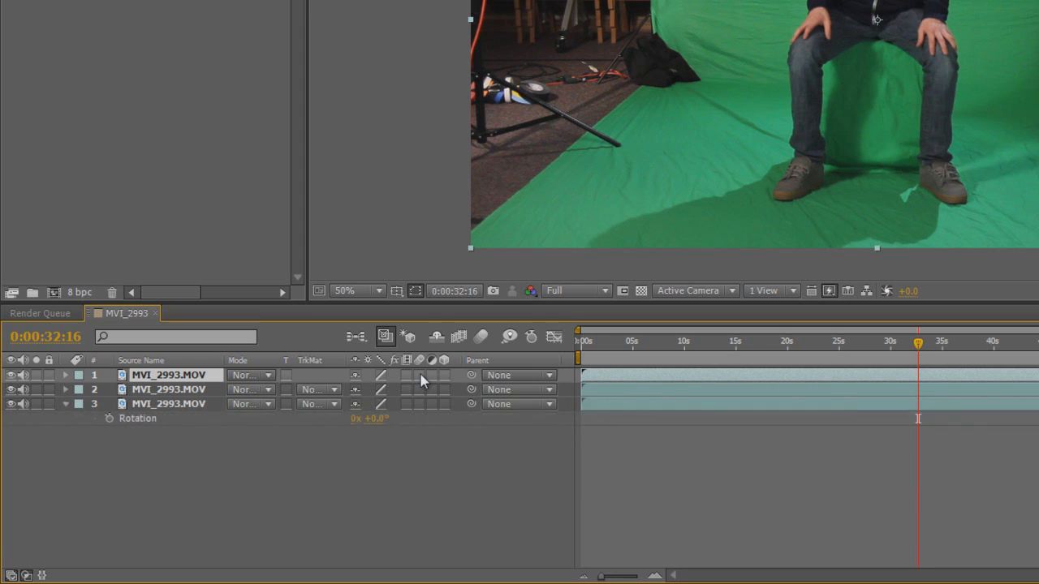
pyautogui.hotkey('ctrl', 'd')
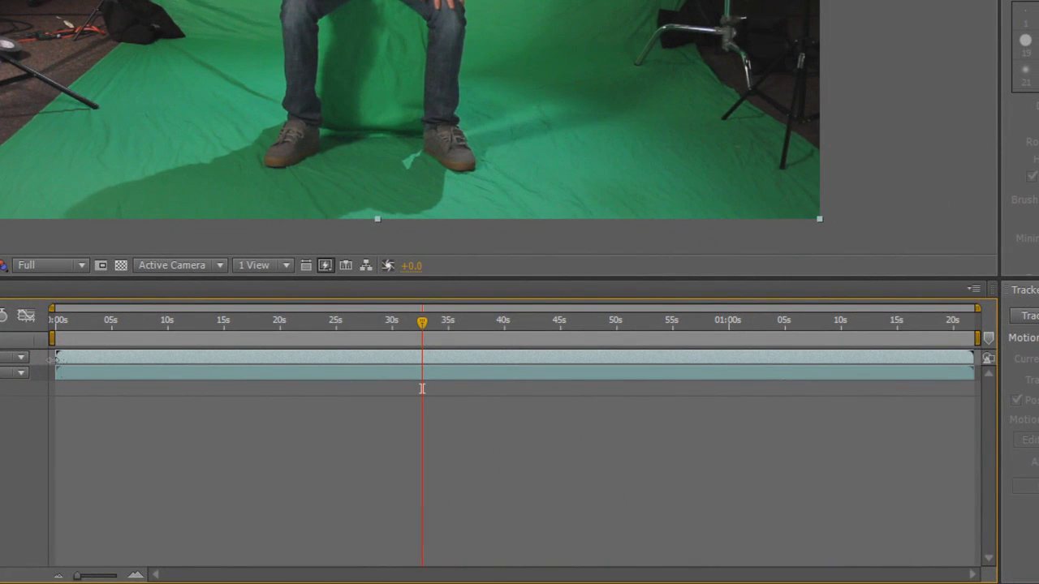
# - Delete the duplicate, extend the remaining layer's out-point to the comp end, and select its Rotation keyframe
pyautogui.moveTo(57, 358); pyautogui.dragTo(424, 379)
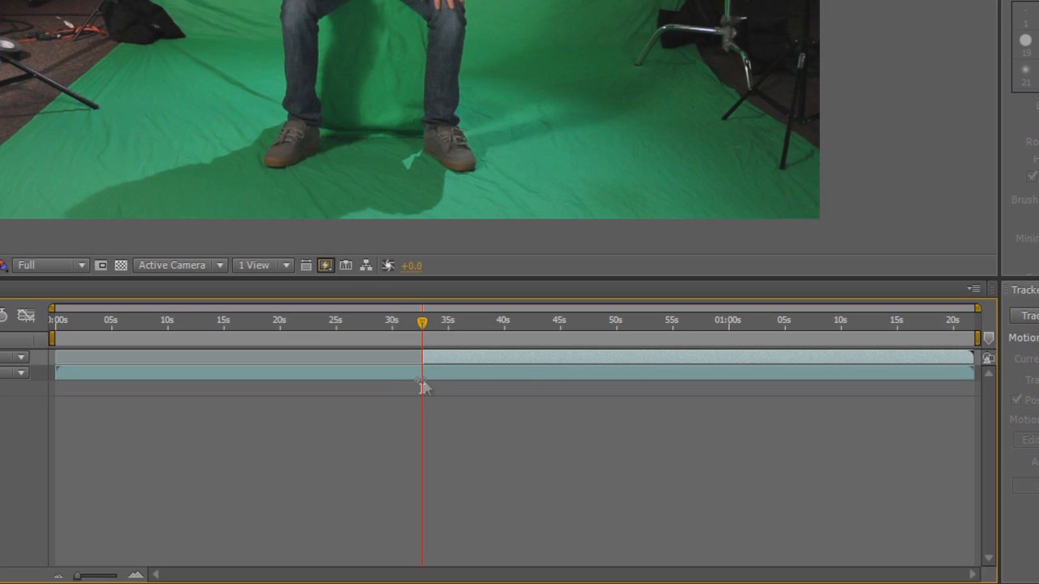
pyautogui.moveTo(972, 373); pyautogui.dragTo(423, 377)
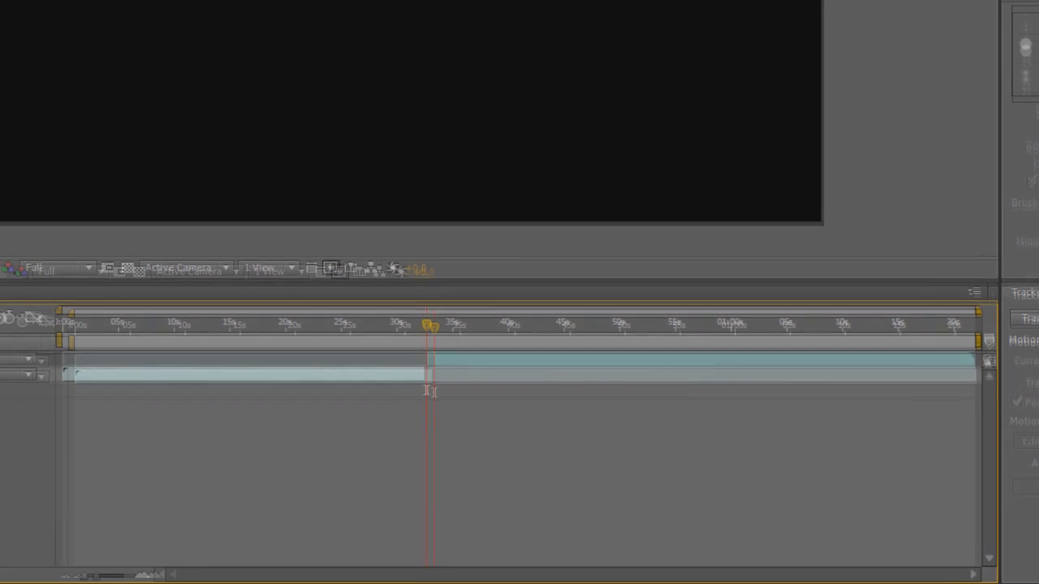
pyautogui.press('Delete')
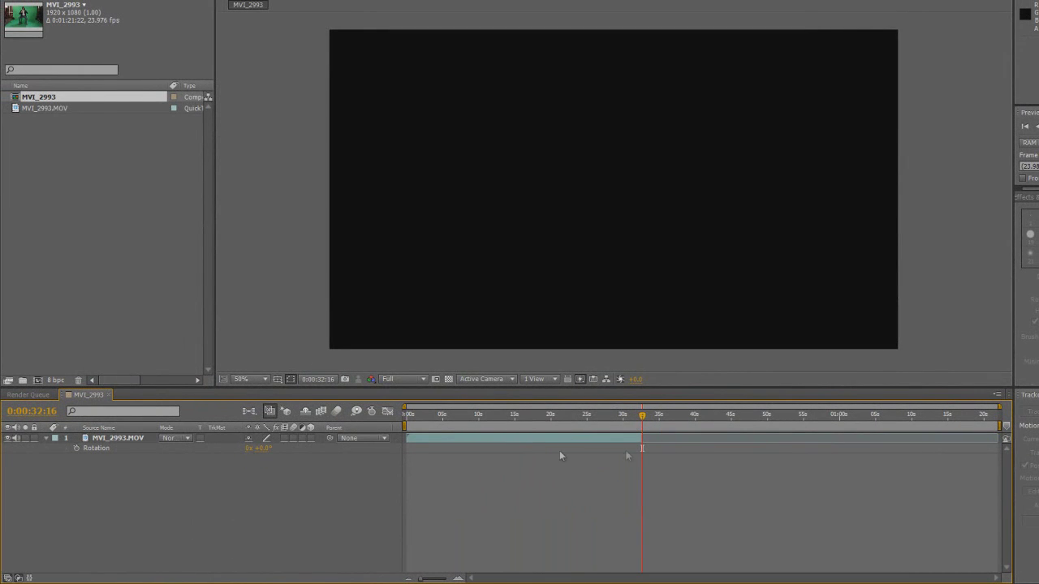
pyautogui.moveTo(645, 438); pyautogui.dragTo(992, 438)
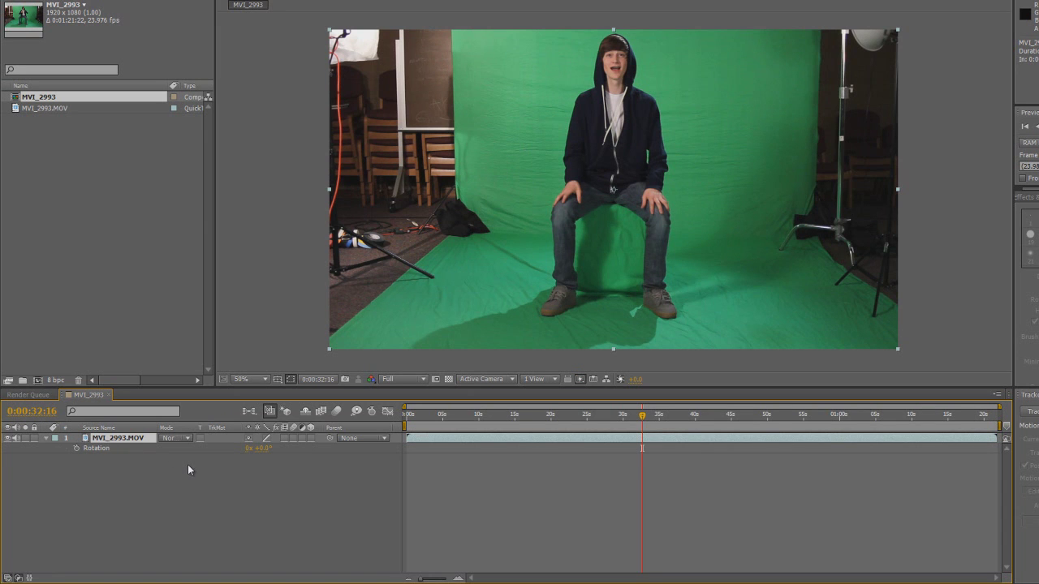
pyautogui.click(644, 447)
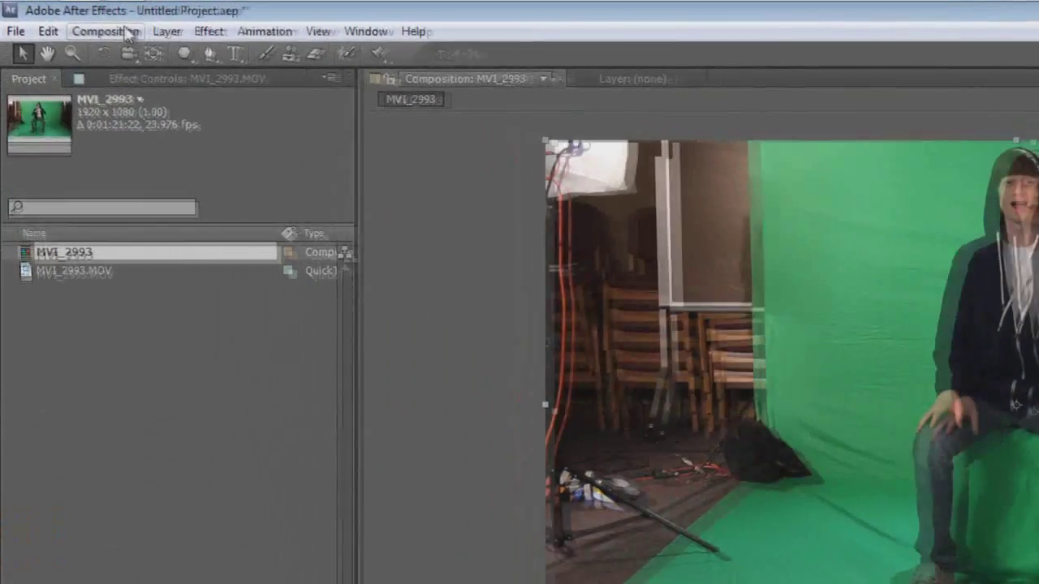
# - Split the layer at 0:00:32:16 and delete the earlier half of the clip
pyautogui.click(8, 18)
pyautogui.moveTo(24, 20)
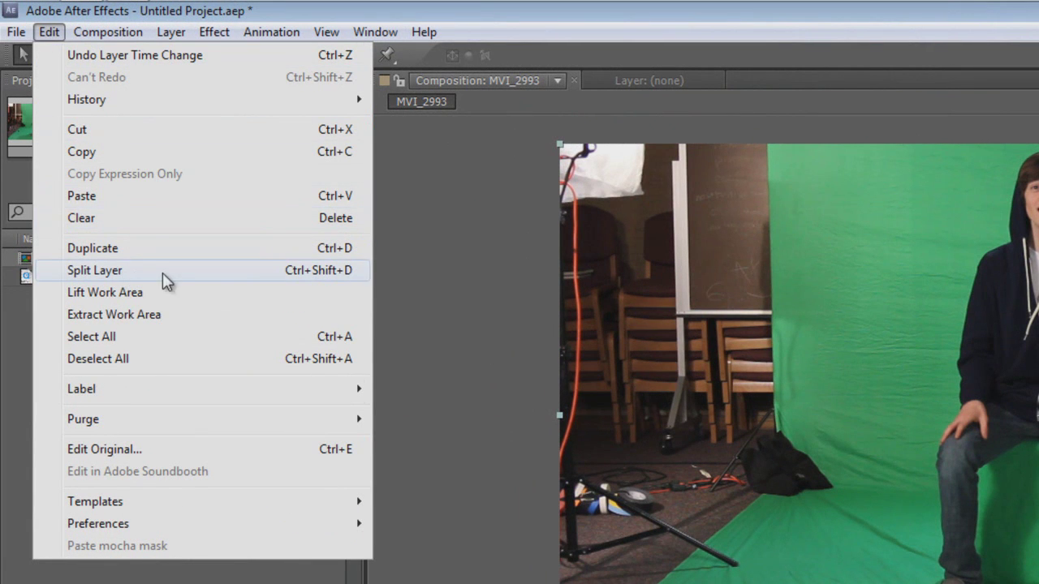
pyautogui.click(320, 276)
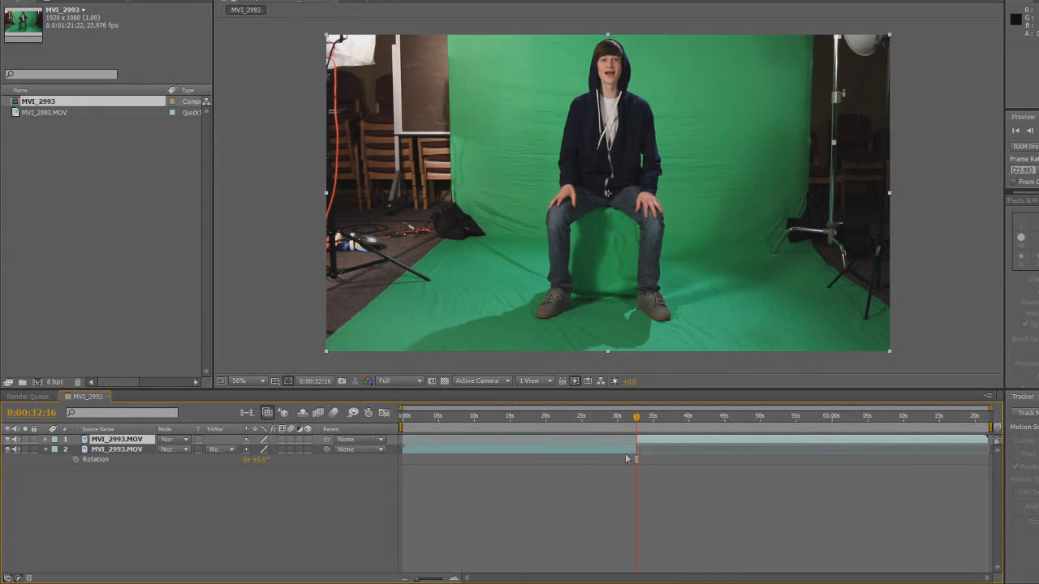
pyautogui.click(135, 449)
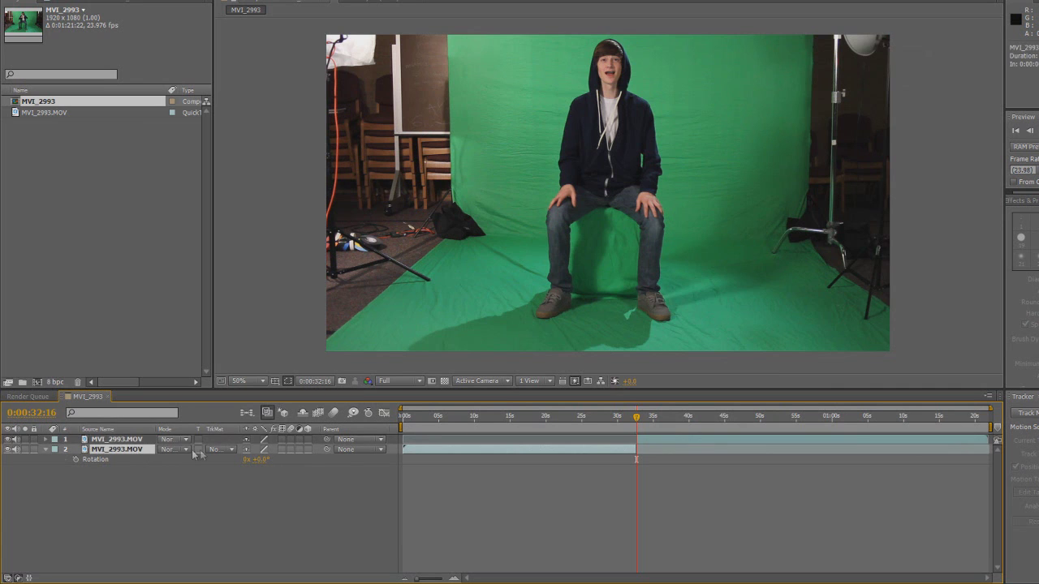
pyautogui.press('Delete')
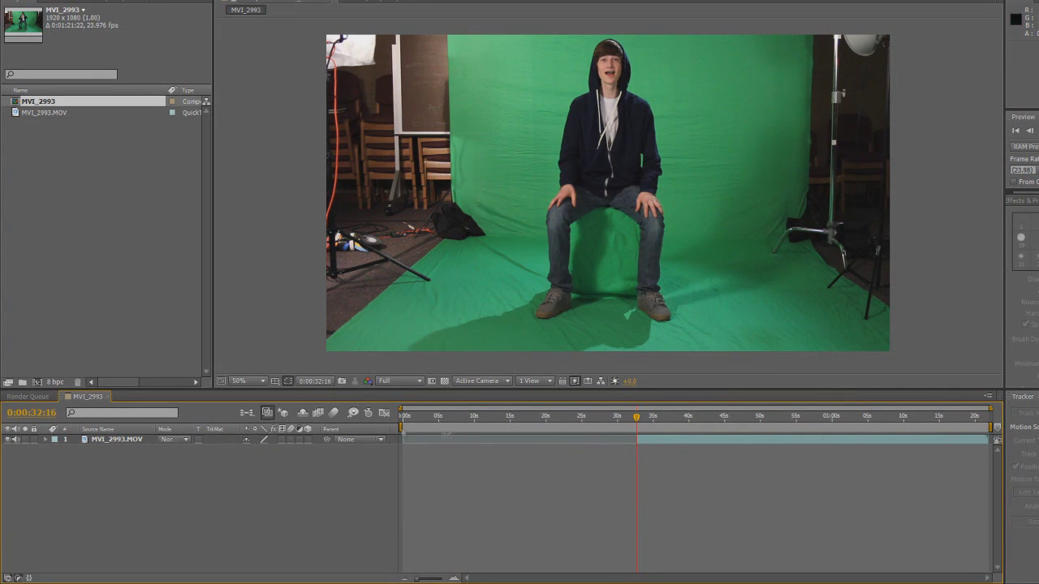
# - Move the playhead to 0:00:33:10 and save the project as Untitled Project.aep
pyautogui.moveTo(636, 417); pyautogui.dragTo(641, 422)
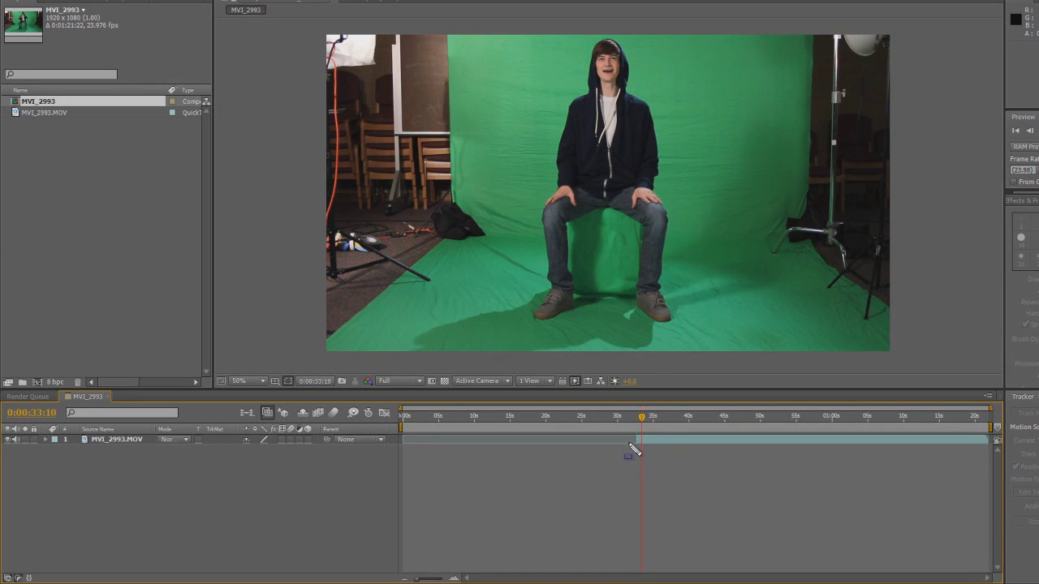
pyautogui.hotkey('ctrl', 's')
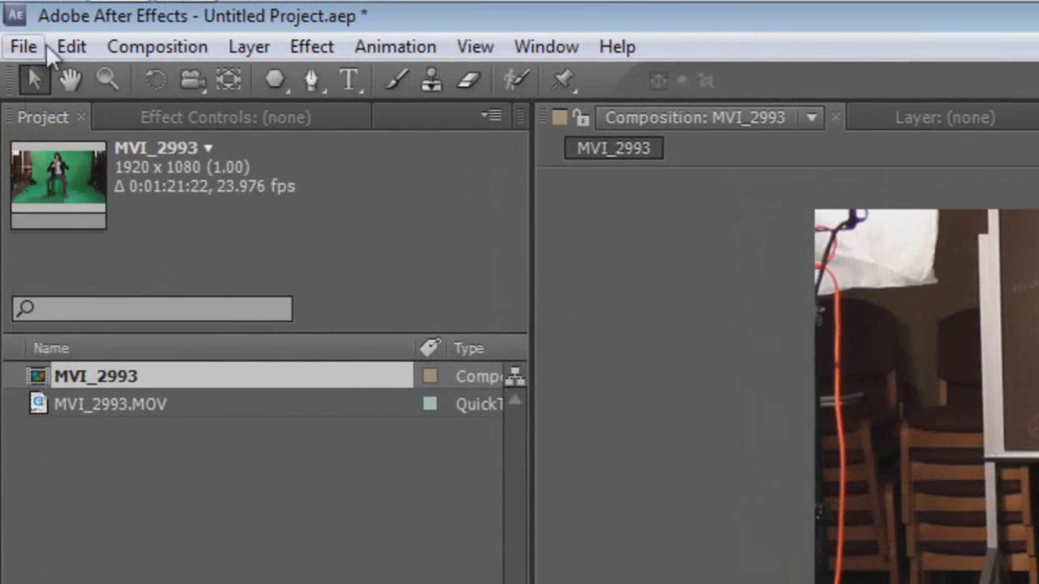
pyautogui.click(71, 46)
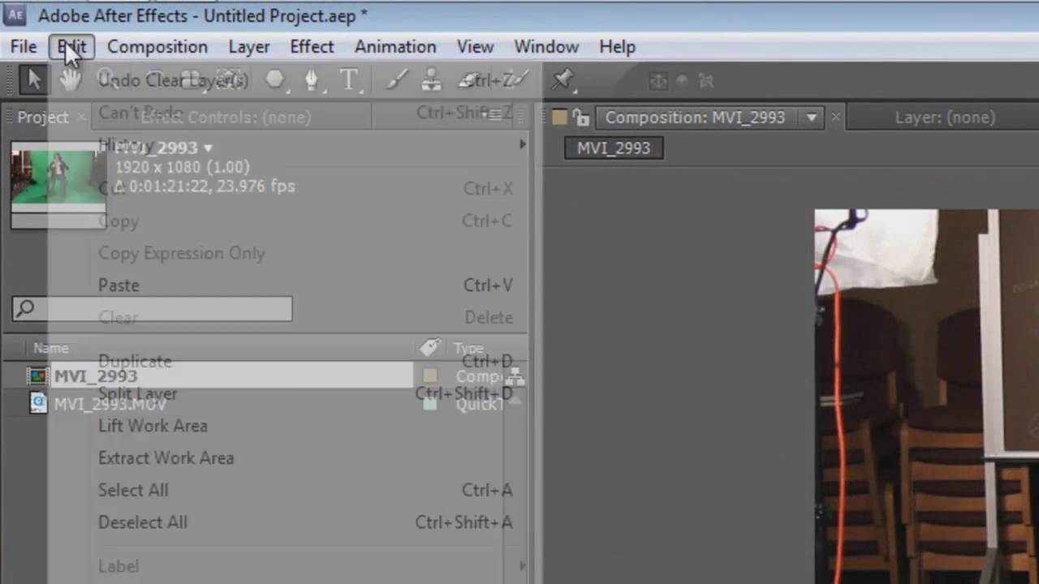
# - Split the layer again at 0:00:33:10 using Edit > Split Layer
pyautogui.click(133, 490)
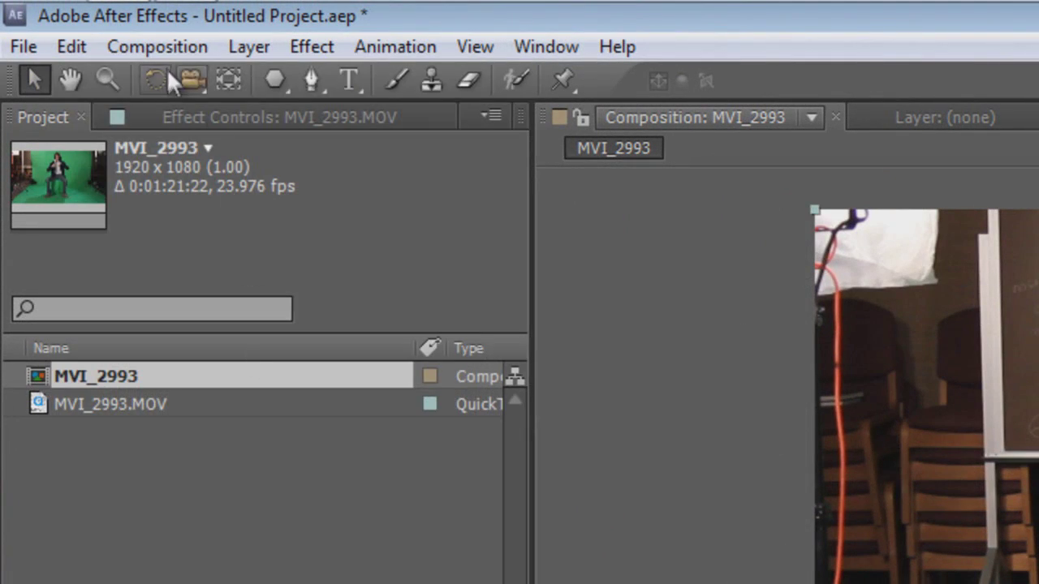
pyautogui.click(156, 47)
pyautogui.moveTo(78, 52)
pyautogui.click(138, 393)
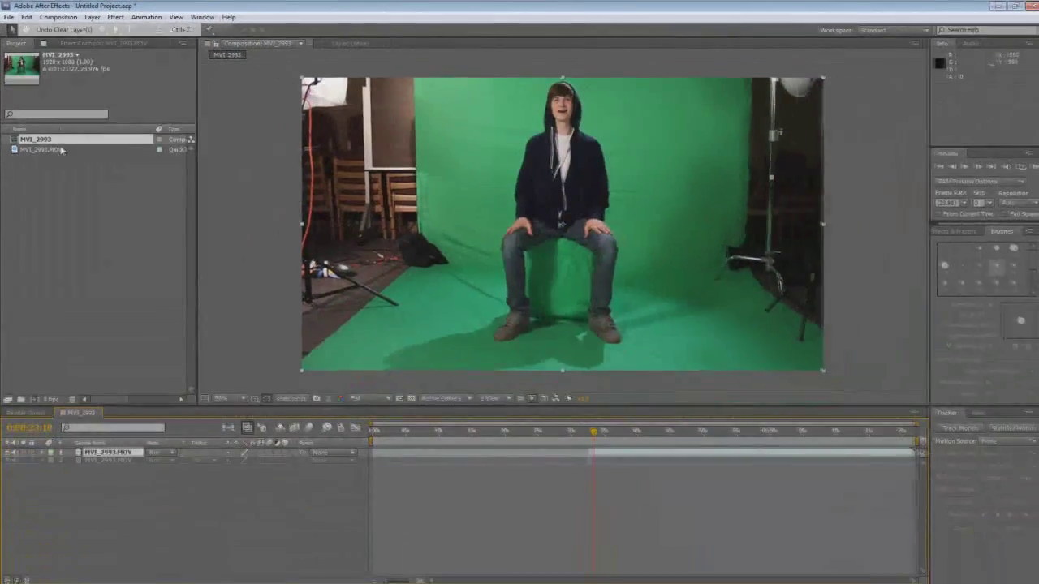
# - Delete the later split piece, set the work area around the remaining clip, and trim the comp to it
pyautogui.press('Delete')
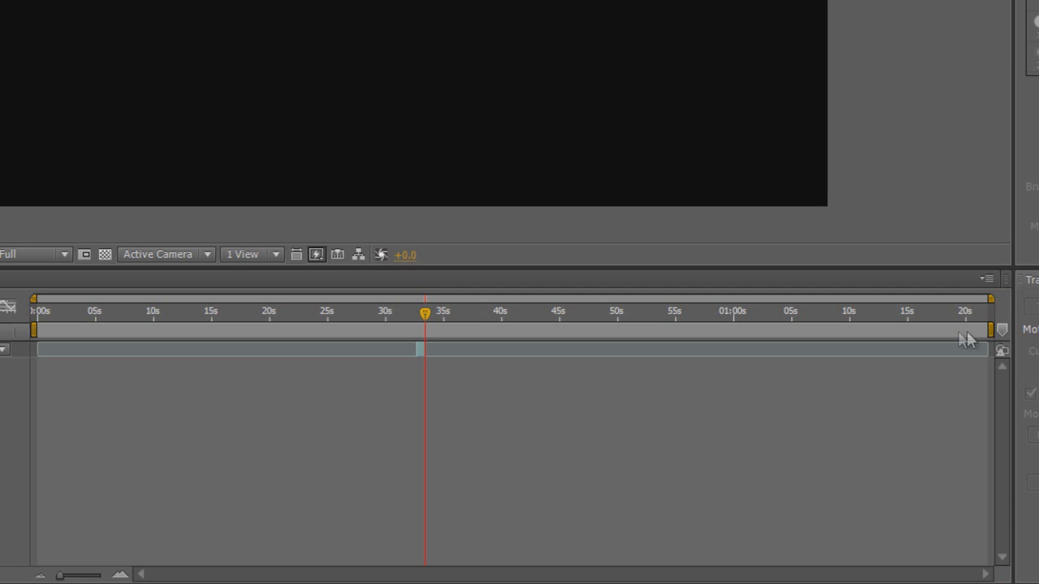
pyautogui.moveTo(991, 330); pyautogui.dragTo(427, 336)
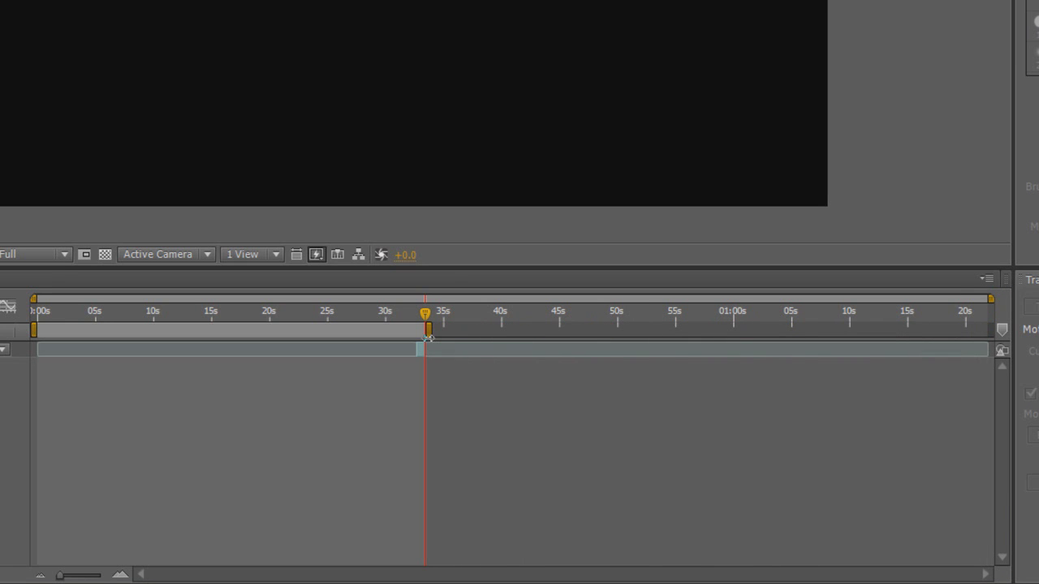
pyautogui.moveTo(33, 331); pyautogui.dragTo(410, 331)
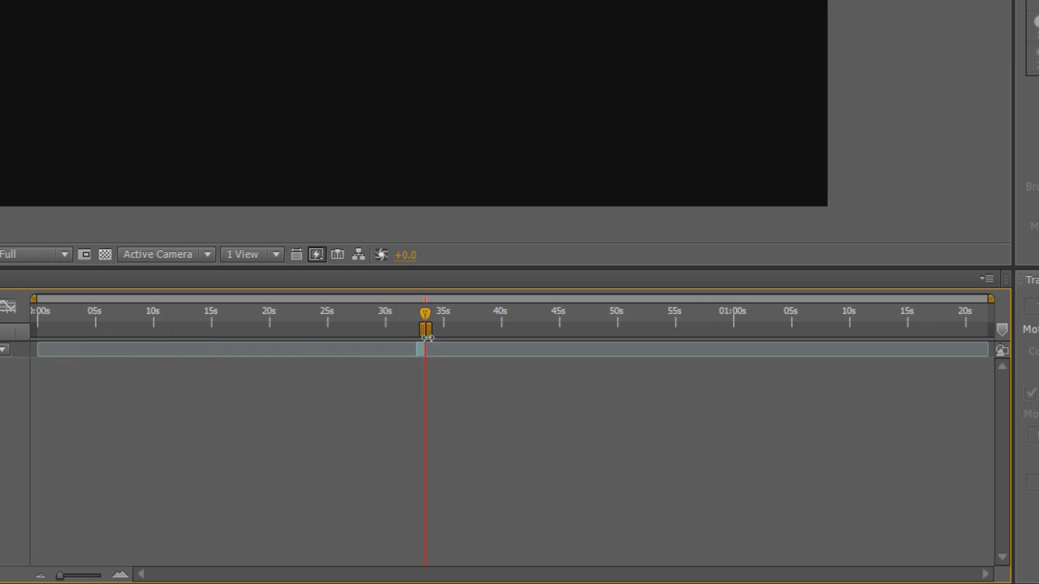
pyautogui.moveTo(411, 331); pyautogui.dragTo(412, 332)
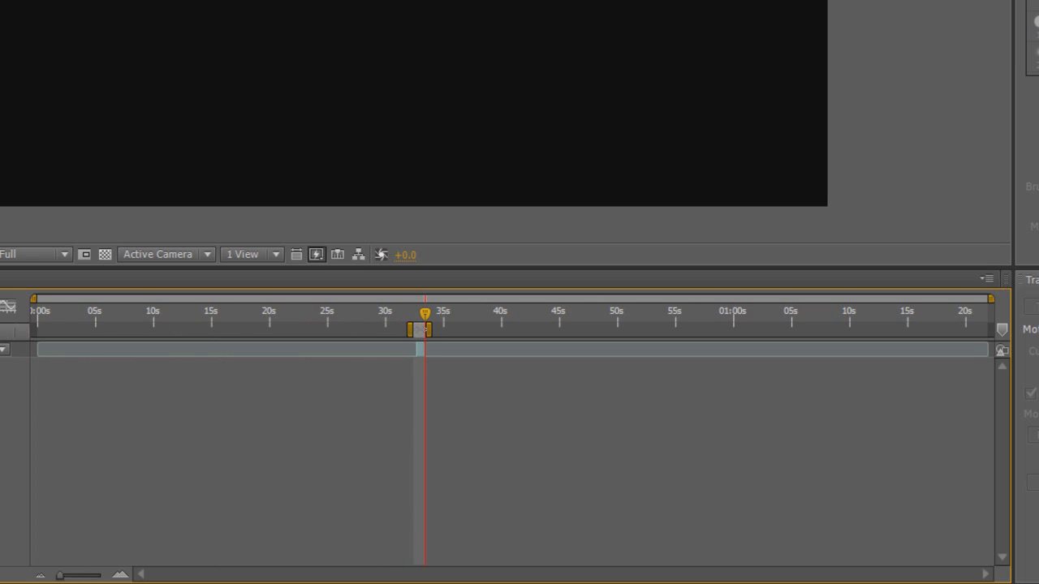
pyautogui.rightClick(418, 330)
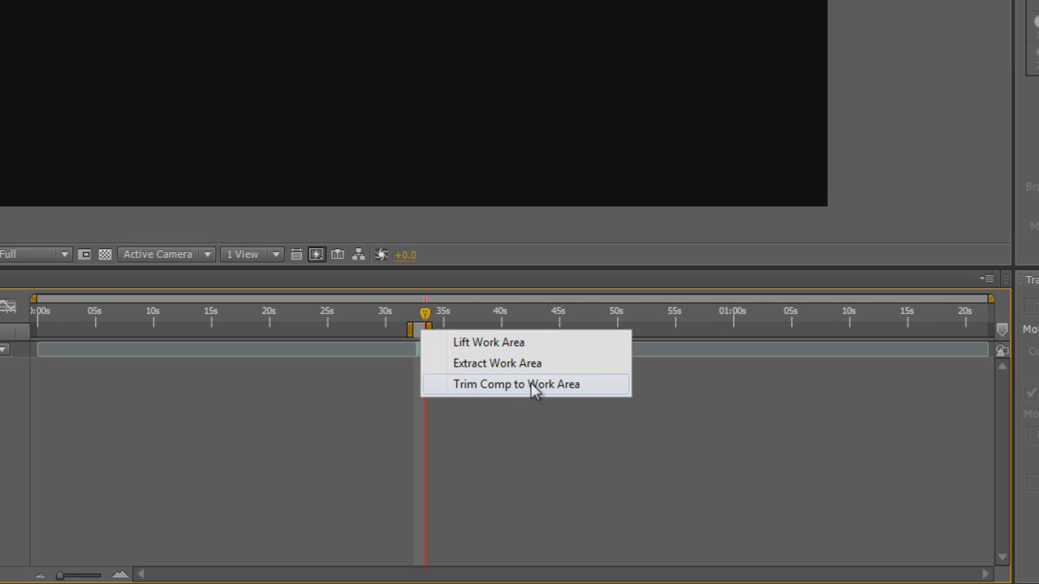
pyautogui.click(533, 385)
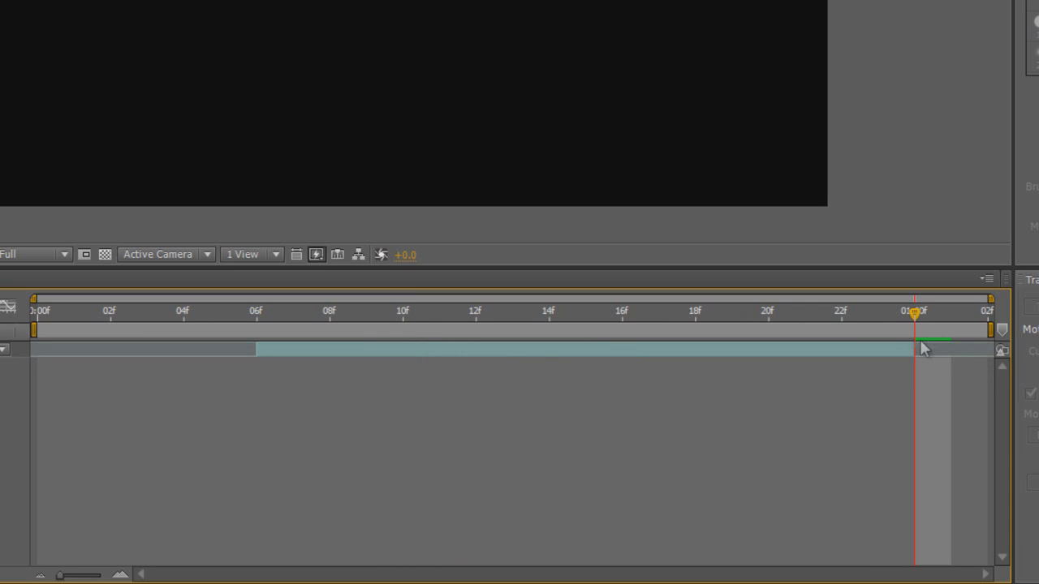
# - Tighten the work area to start at frame 06 and end at the current frame, then trim the comp again
pyautogui.moveTo(992, 329); pyautogui.dragTo(920, 331)
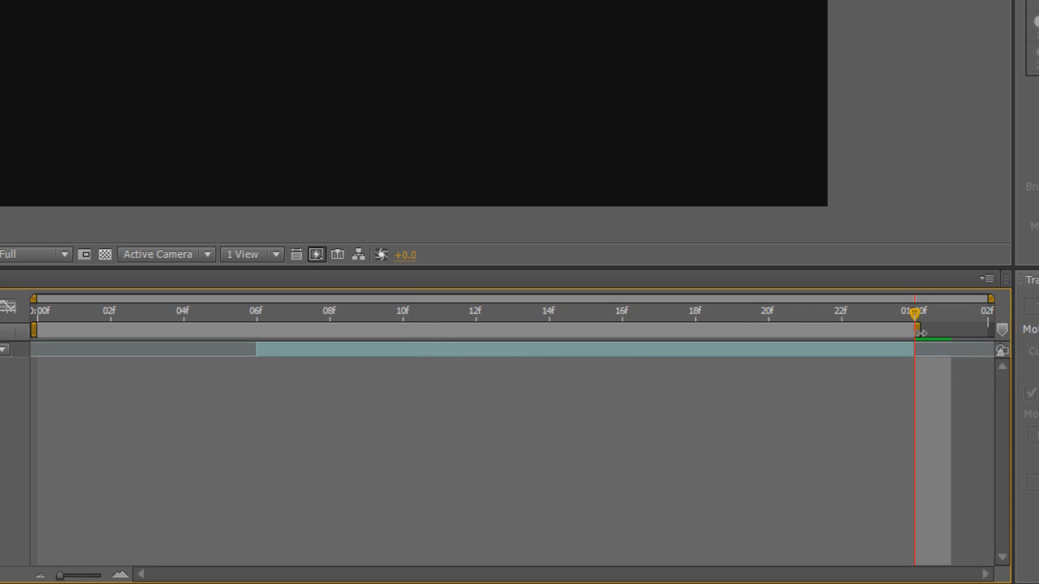
pyautogui.moveTo(101, 330); pyautogui.dragTo(174, 329)
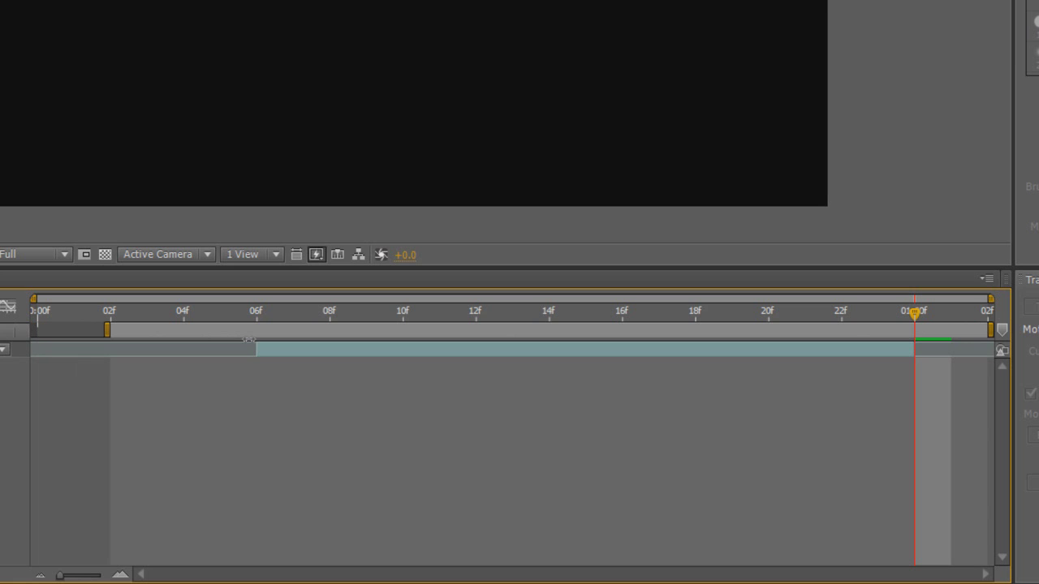
pyautogui.moveTo(106, 331); pyautogui.dragTo(253, 331)
pyautogui.moveTo(991, 331); pyautogui.dragTo(917, 331)
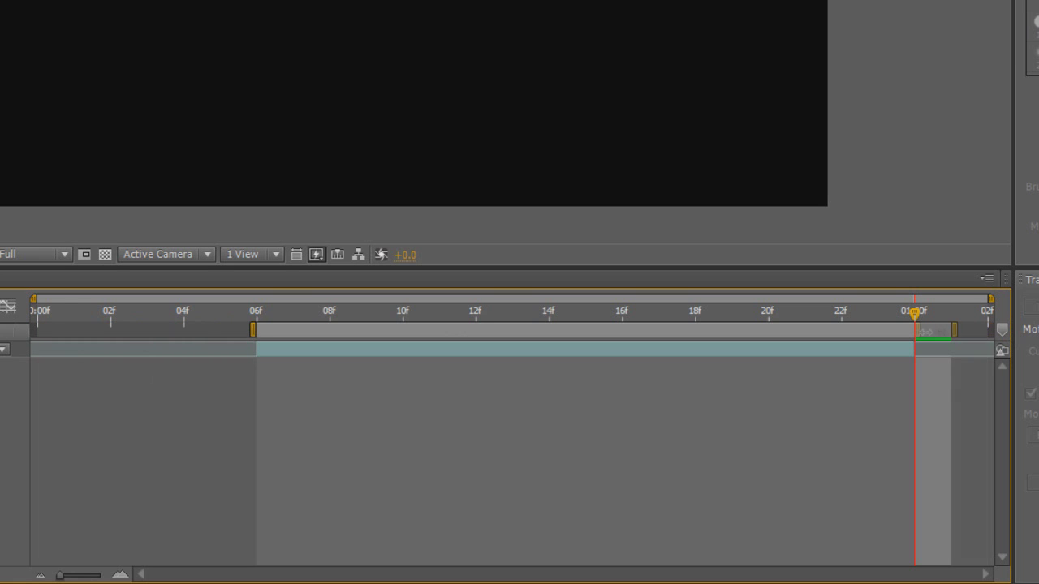
pyautogui.rightClick(824, 333)
pyautogui.click(911, 388)
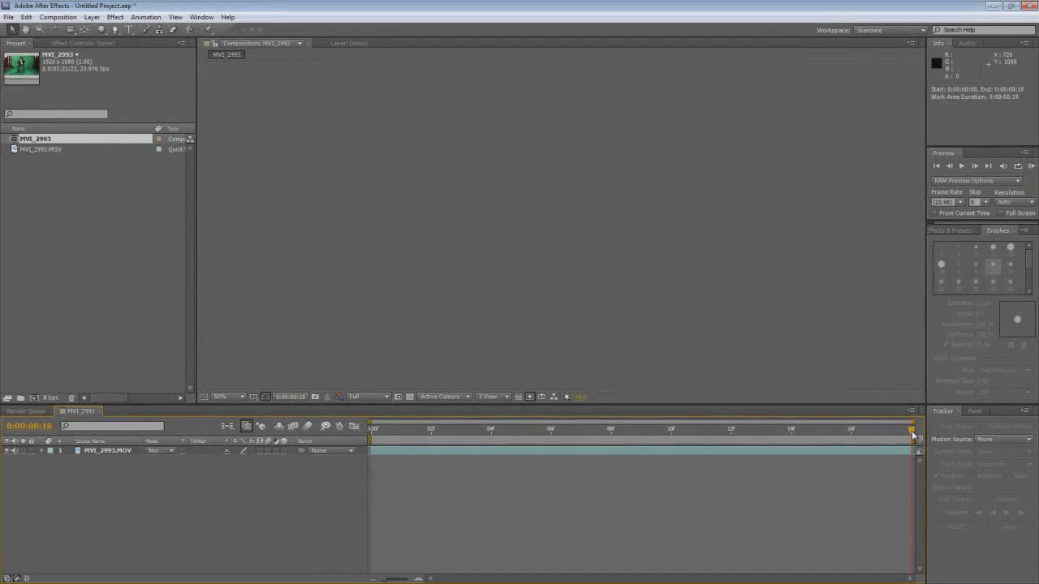
# - Preview the trimmed clip, return to frame 0, and select the MVI_2993.MOV layer
pyautogui.moveTo(913, 435); pyautogui.dragTo(372, 436)
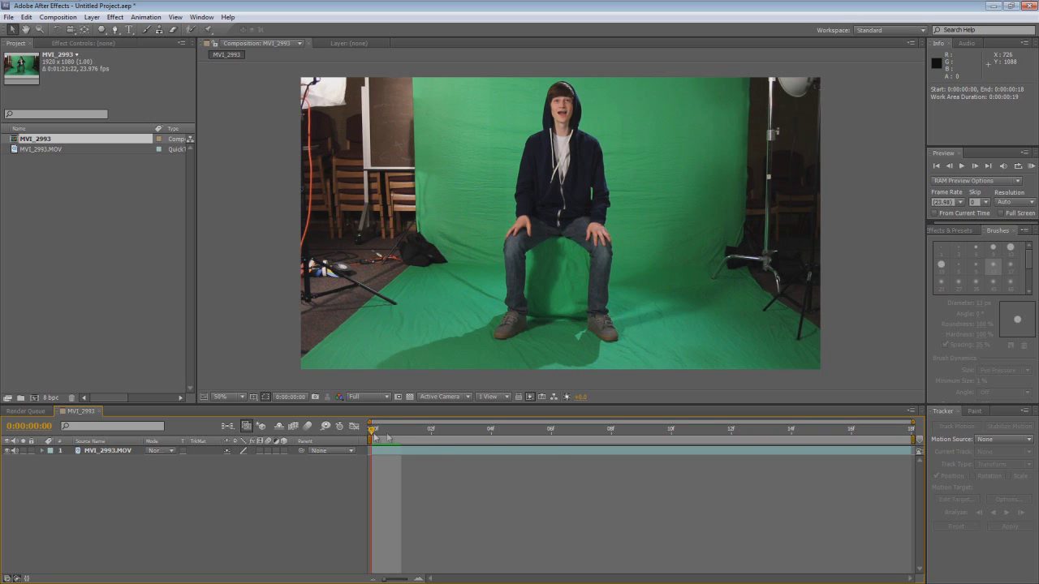
pyautogui.moveTo(373, 437)
pyautogui.mouseDown()
pyautogui.moveTo(614, 437)
pyautogui.moveTo(373, 437)
pyautogui.mouseUp()
pyautogui.moveTo(373, 437); pyautogui.dragTo(611, 437)
pyautogui.moveTo(535, 434); pyautogui.dragTo(147, 442)
pyautogui.click(102, 451)
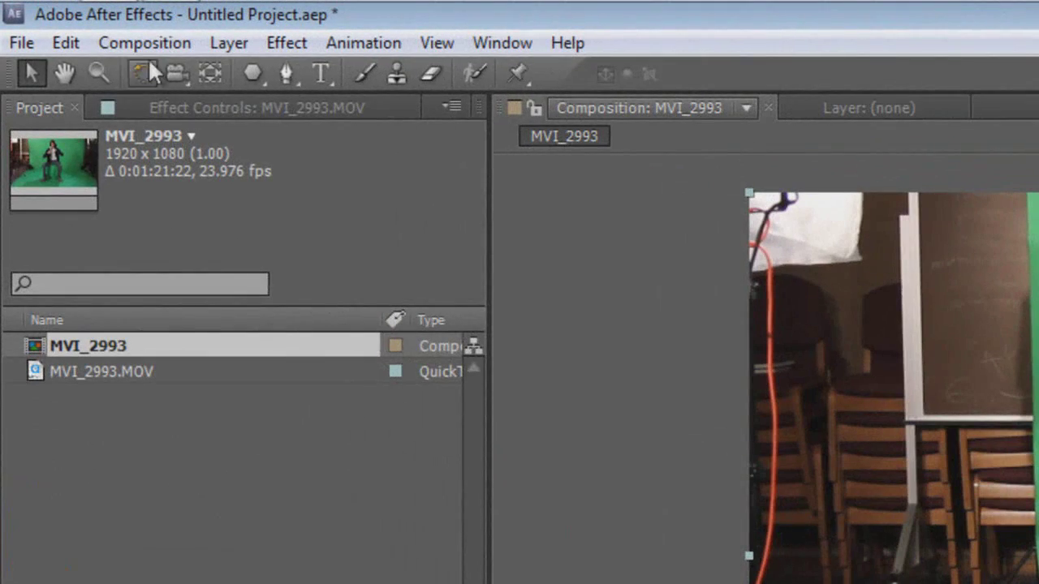
# - Queue MVI_2993 with Make Movie and change its output module format from AVI to QuickTime
pyautogui.click(144, 43)
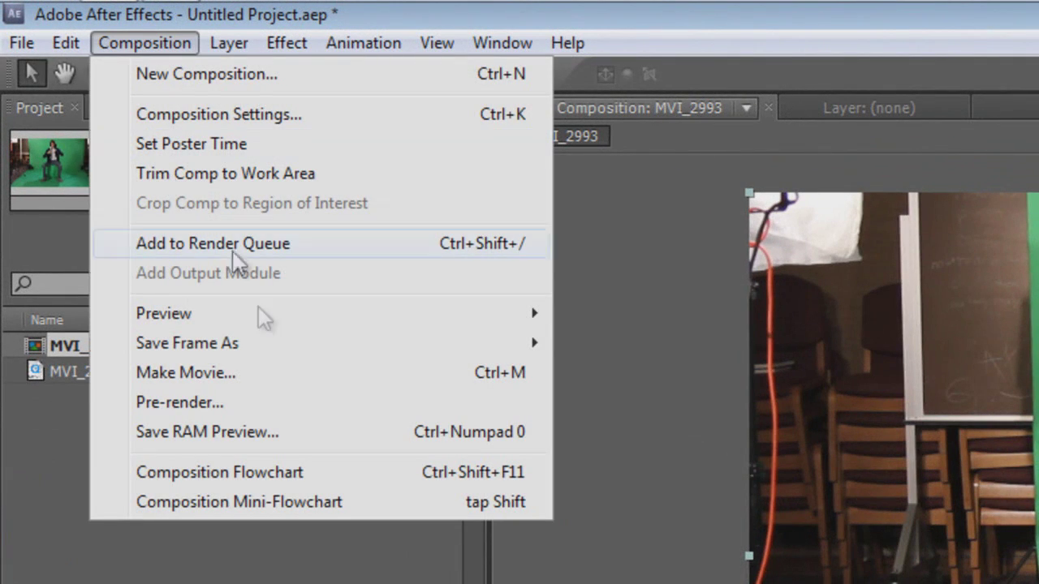
pyautogui.click(247, 372)
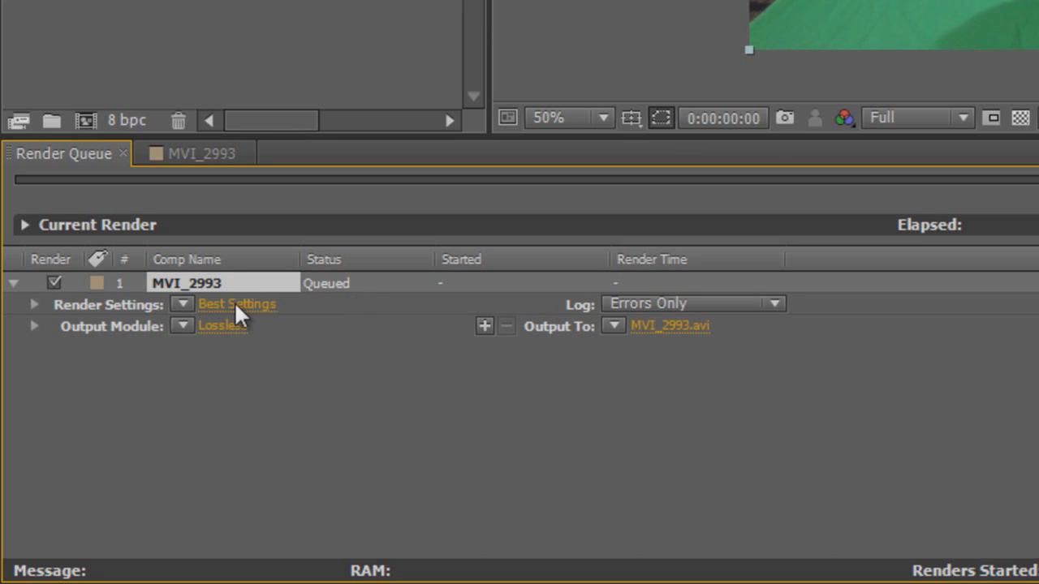
pyautogui.click(231, 325)
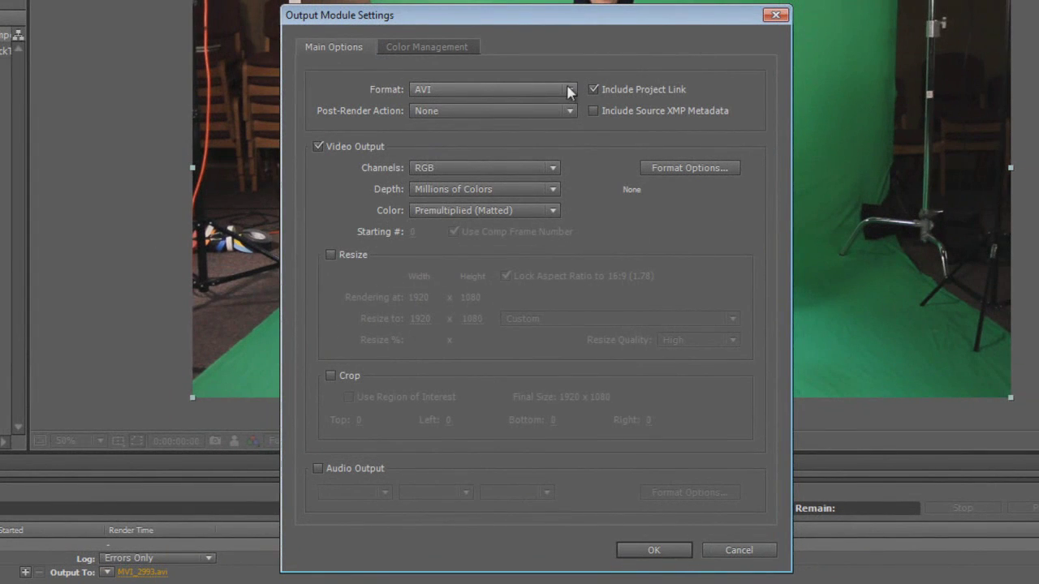
pyautogui.click(569, 91)
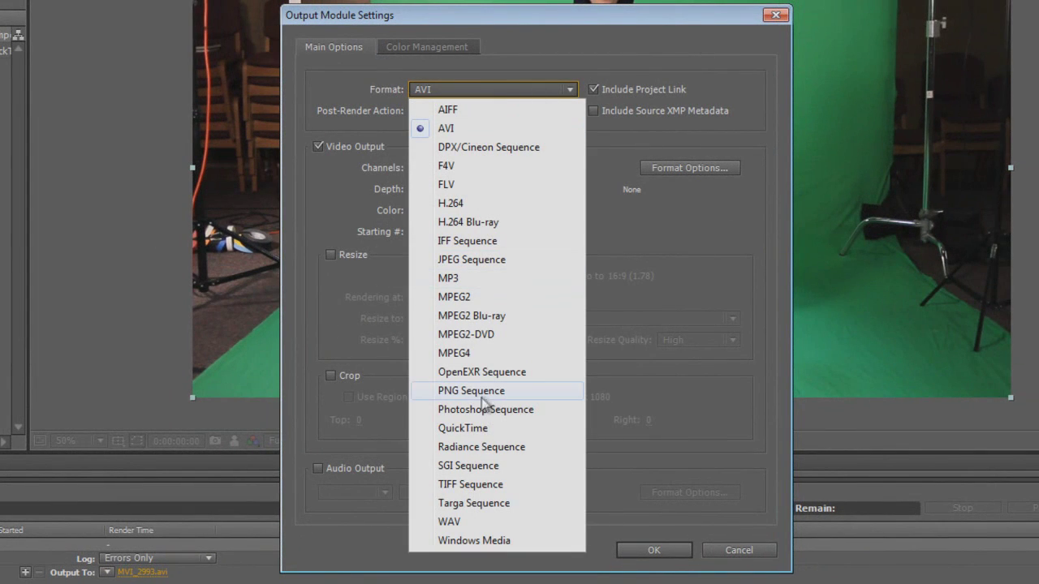
pyautogui.click(485, 431)
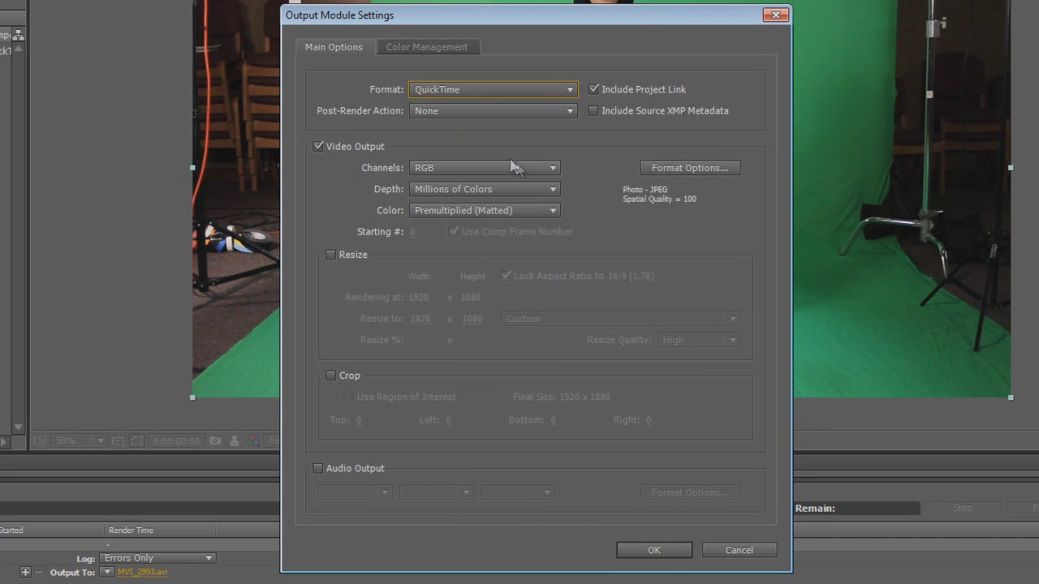
# - Set the QuickTime video codec to Photo - JPEG at quality 100 and confirm the settings
pyautogui.click(674, 170)
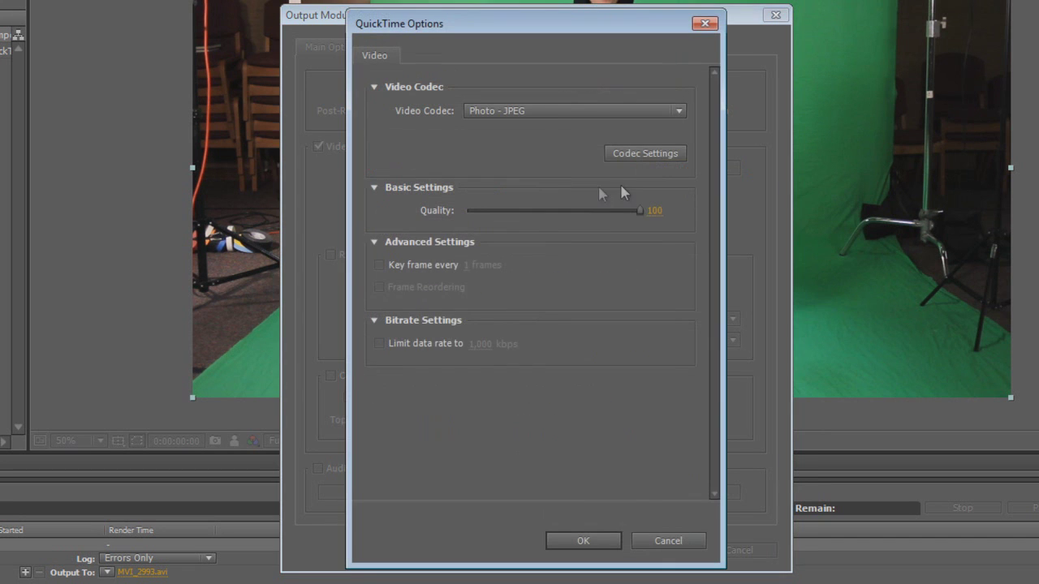
pyautogui.click(639, 111)
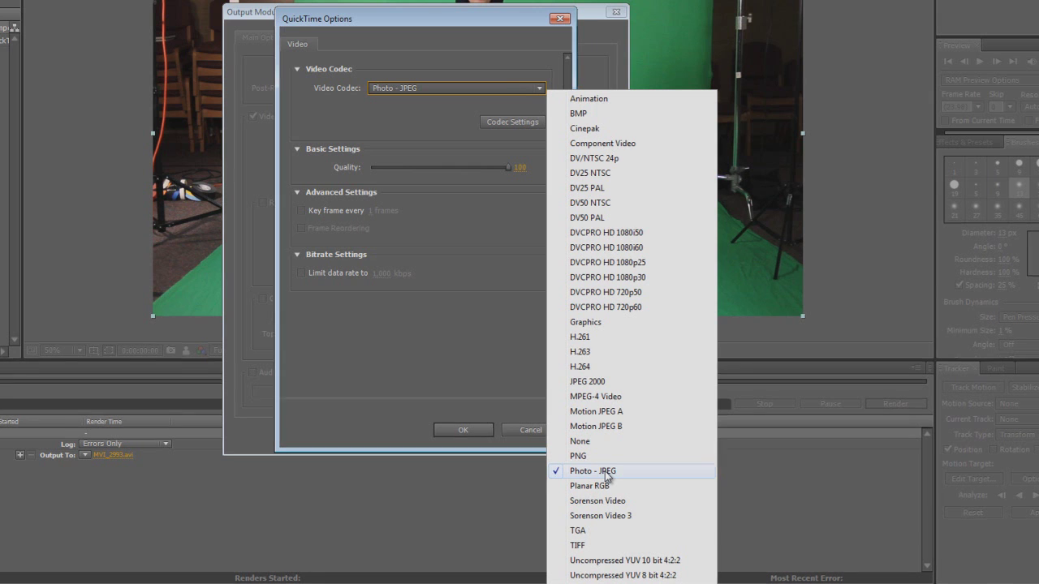
pyautogui.click(605, 474)
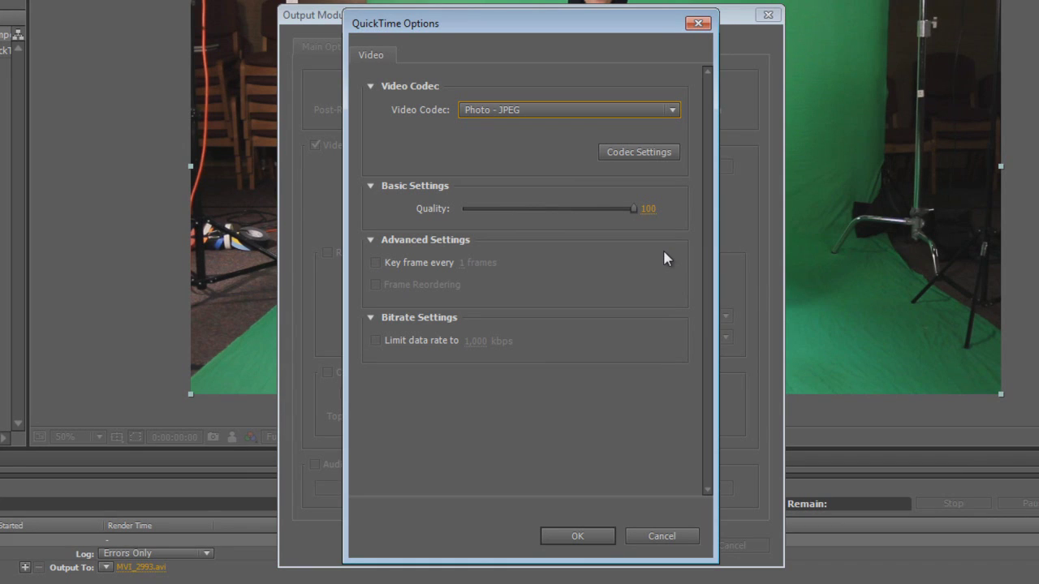
pyautogui.click(654, 112)
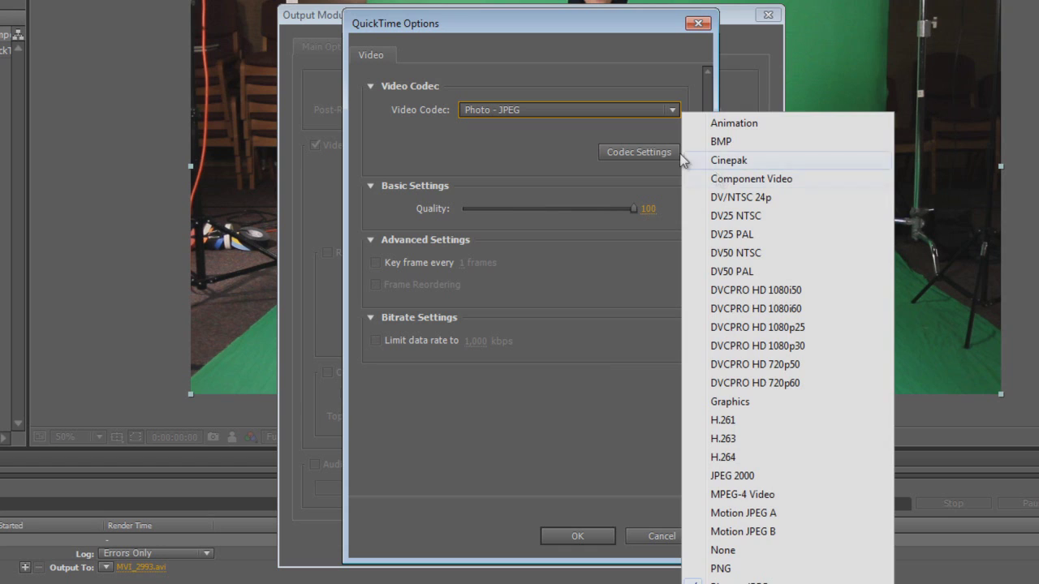
pyautogui.click(552, 156)
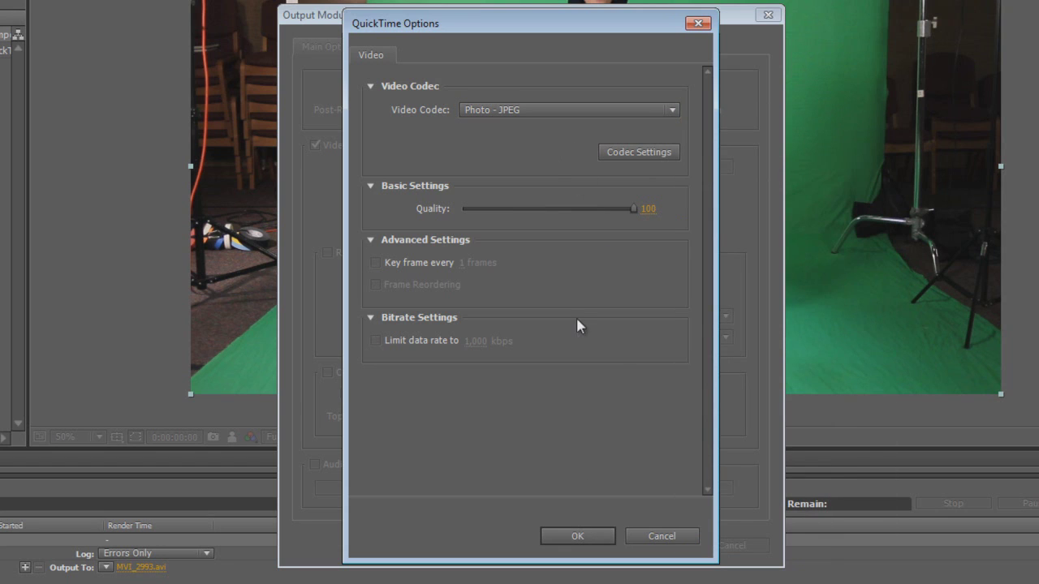
pyautogui.moveTo(624, 208)
pyautogui.mouseDown()
pyautogui.moveTo(600, 209)
pyautogui.moveTo(643, 210)
pyautogui.mouseUp()
pyautogui.click(579, 538)
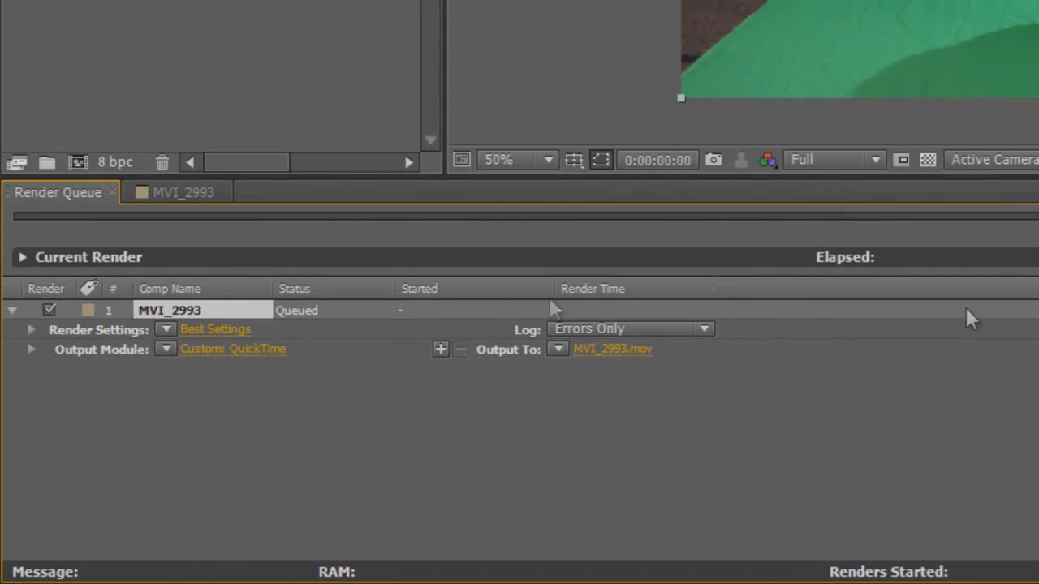
# - Render MVI_2993 to Trex Happy Face.mov, then go back to the MVI_2993 timeline
pyautogui.click(610, 349)
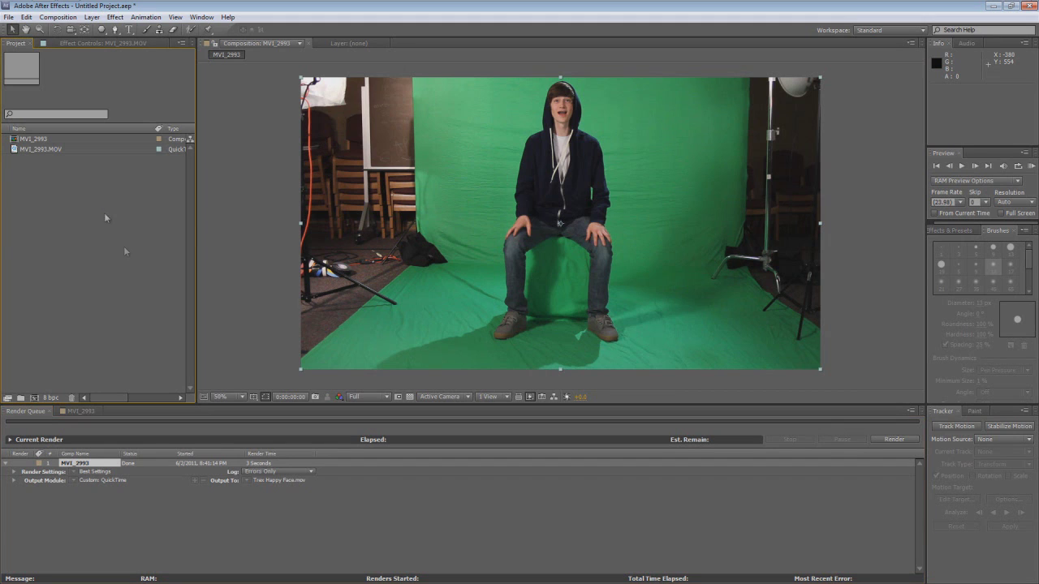
pyautogui.click(96, 410)
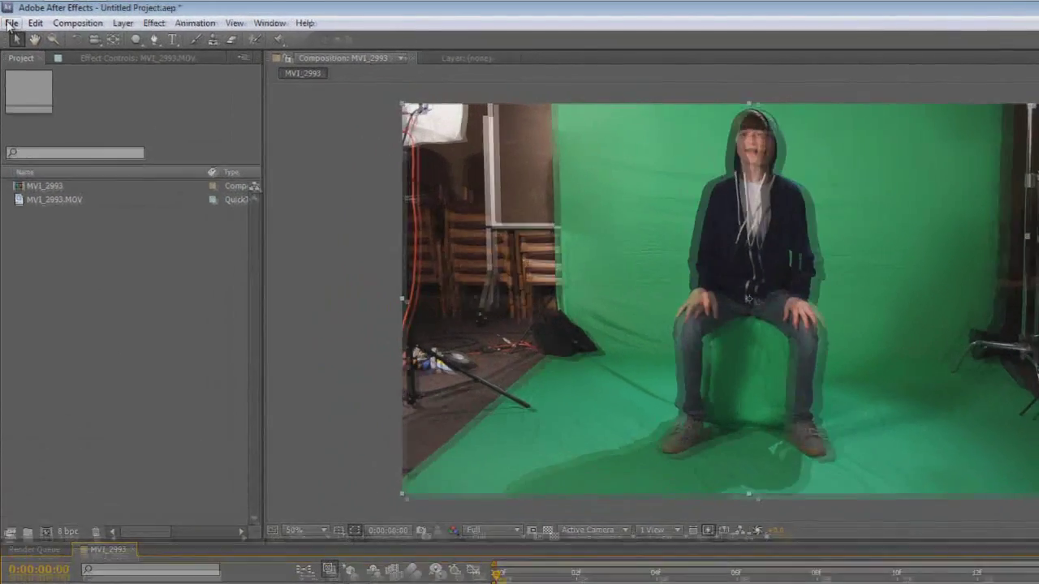
# - Save the project under the new name 'Trex Is Gay.aep' on the Desktop
pyautogui.click(8, 17)
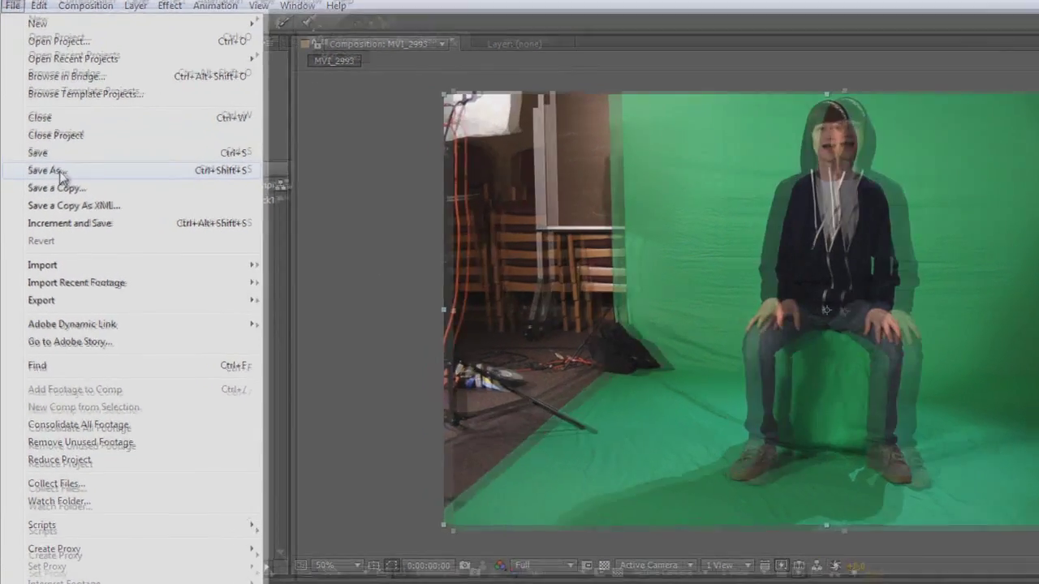
pyautogui.click(73, 178)
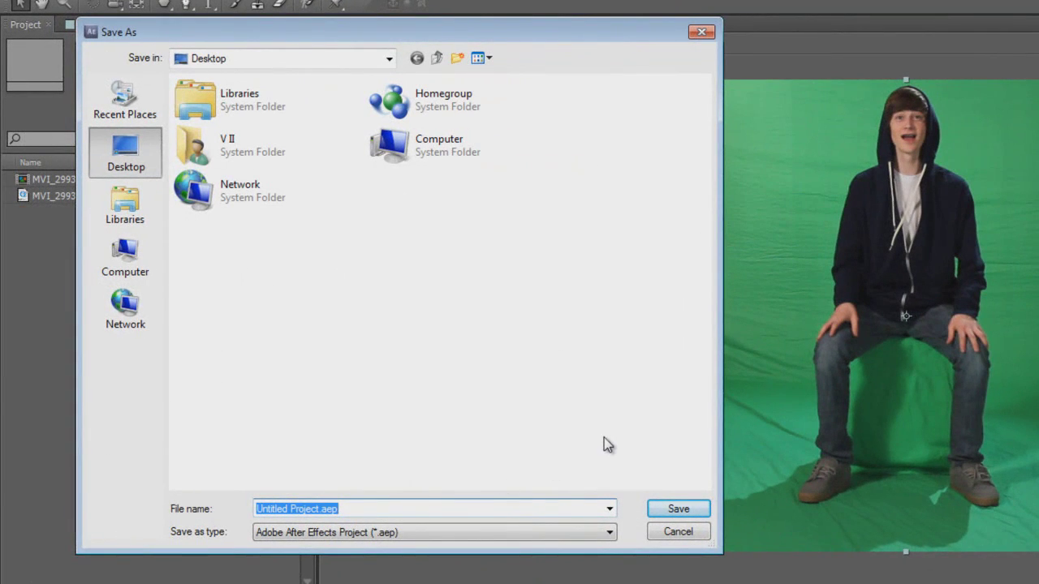
pyautogui.write('Trex ')
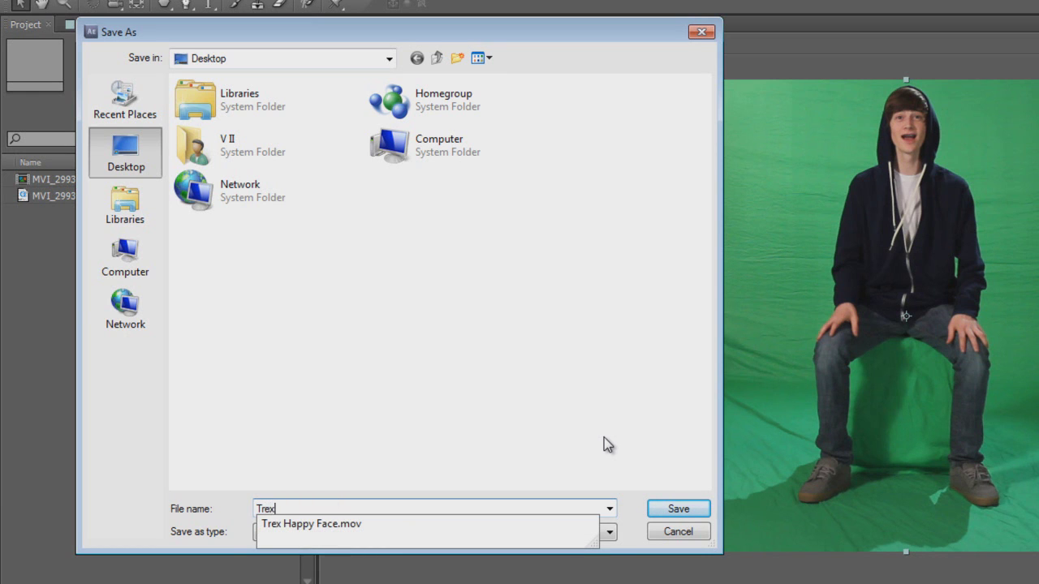
pyautogui.write('Is Ga')
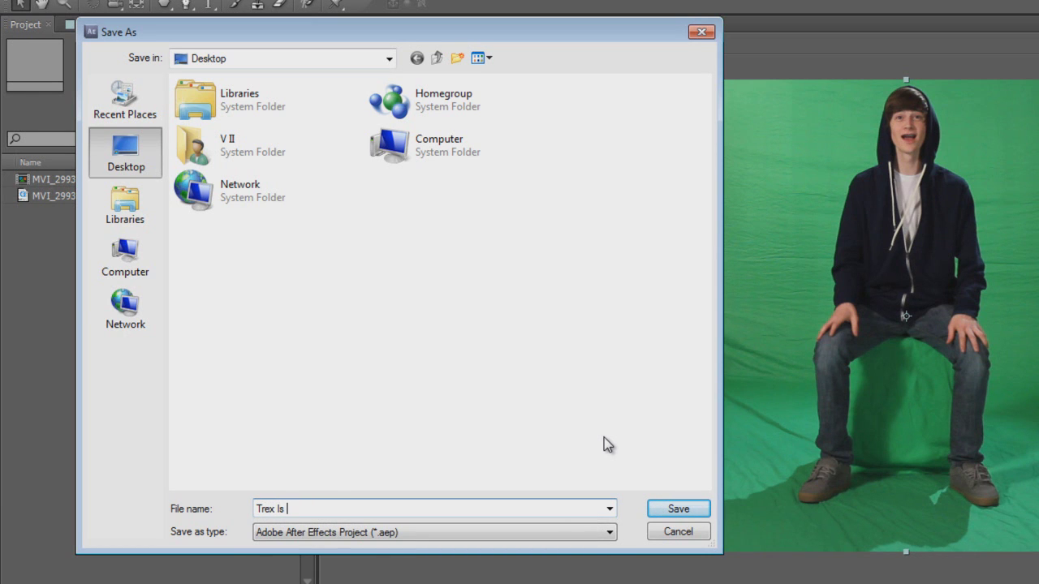
pyautogui.write('y')
pyautogui.press('Return')
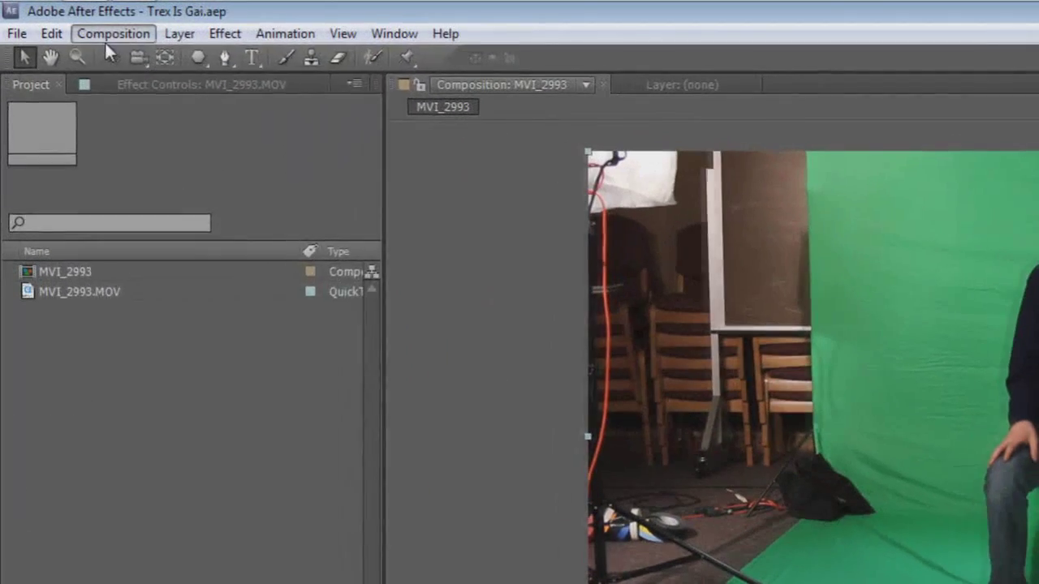
# - Open the General preferences, look at the Auto-Save category, then close the dialog
pyautogui.click(56, 17)
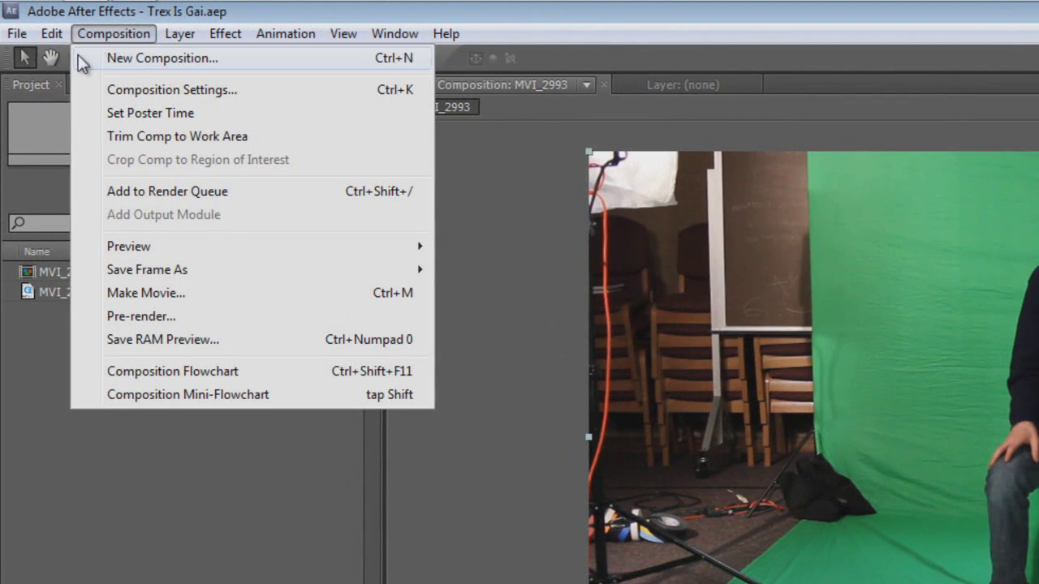
pyautogui.moveTo(48, 31)
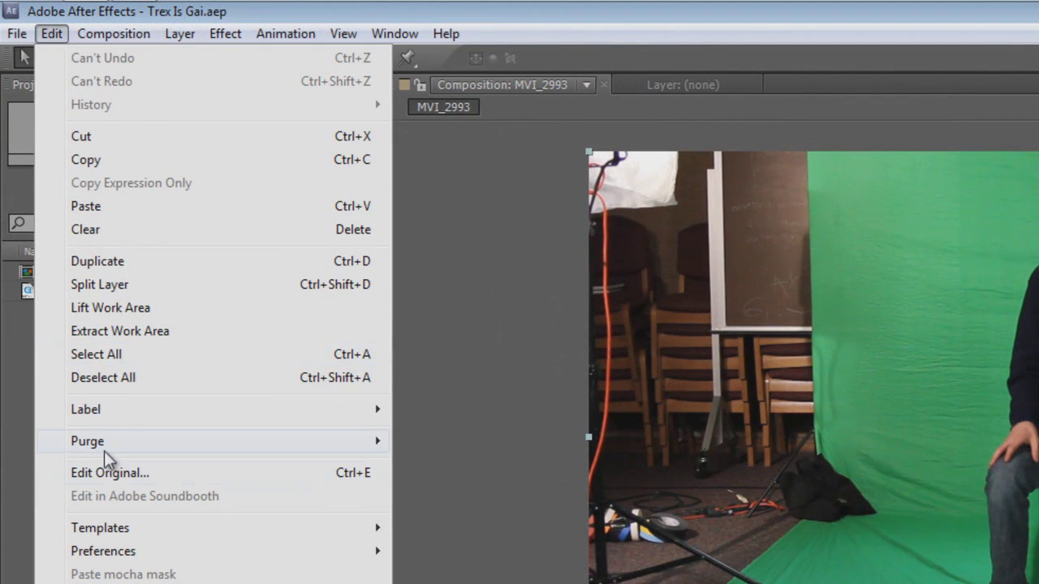
pyautogui.moveTo(142, 553)
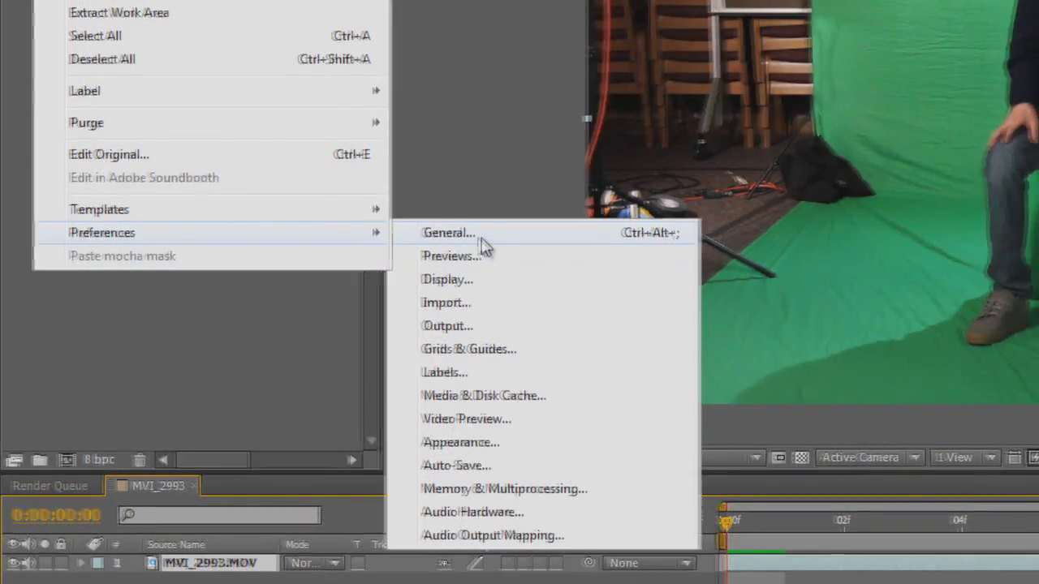
pyautogui.click(481, 239)
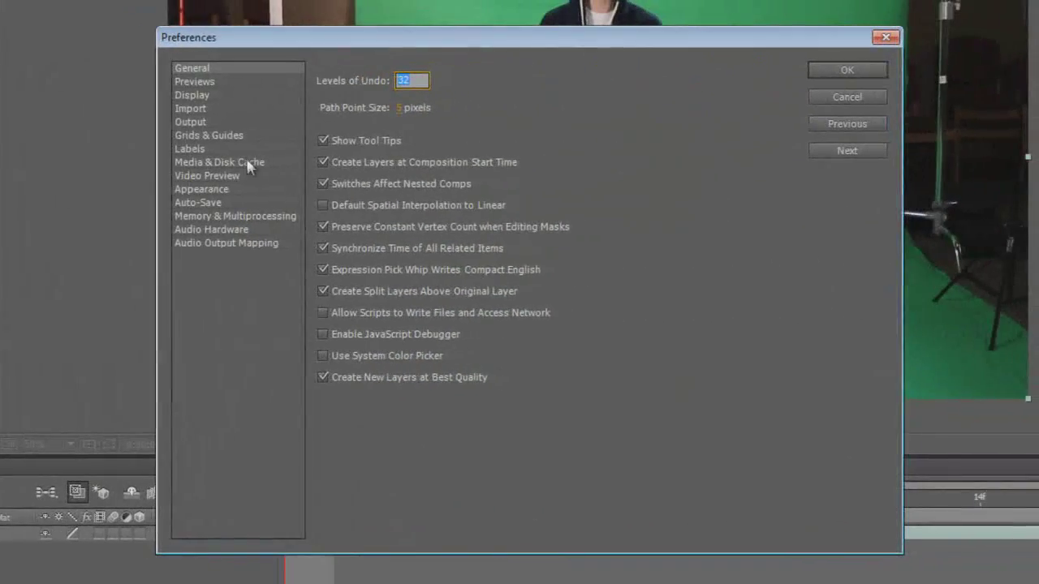
pyautogui.click(213, 203)
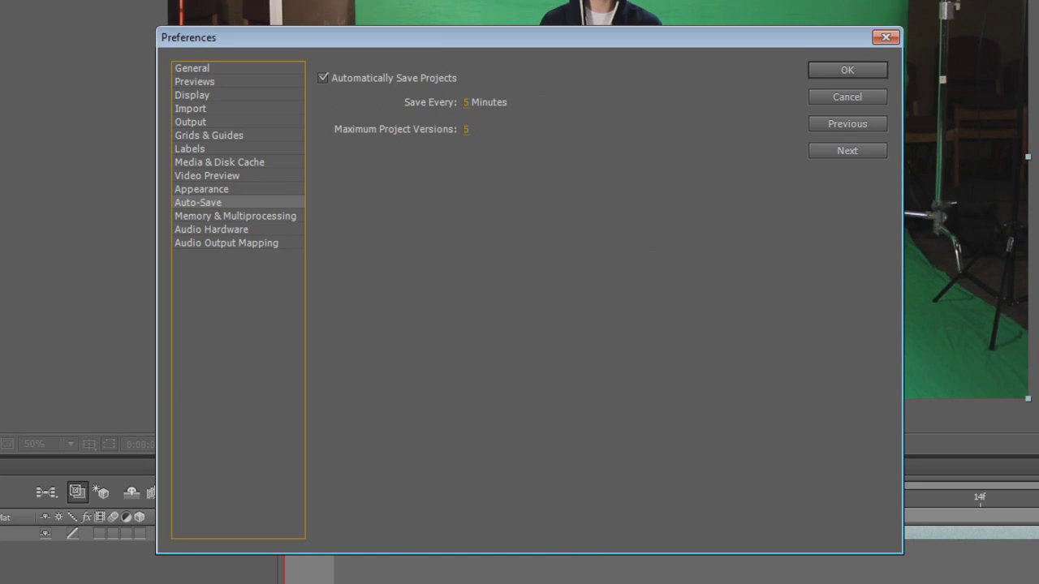
pyautogui.click(885, 37)
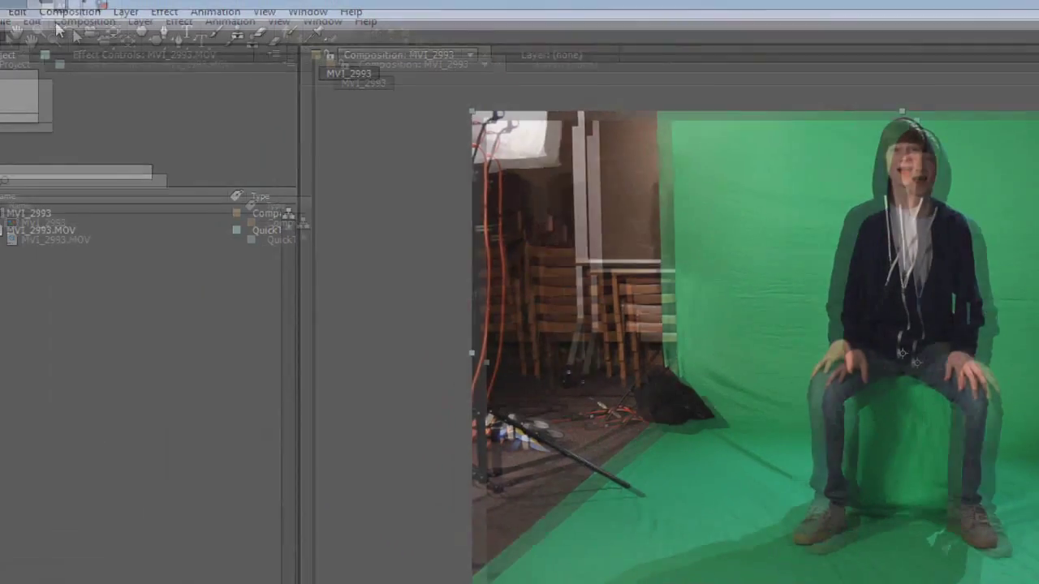
# - Reopen Preferences on Auto-Save, showing saves every 5 minutes and 5 maximum project versions
pyautogui.click(45, 10)
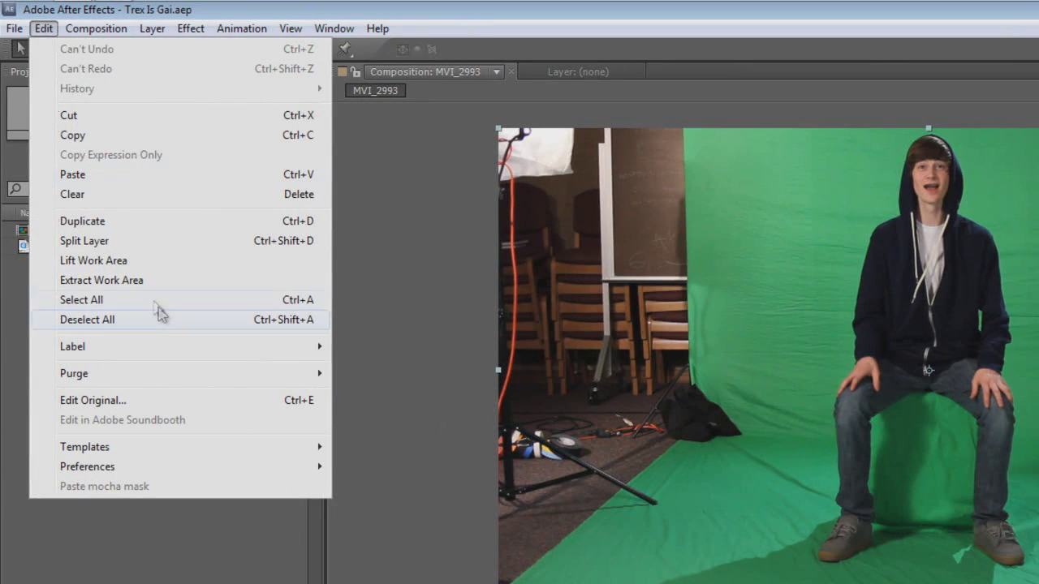
pyautogui.moveTo(235, 468)
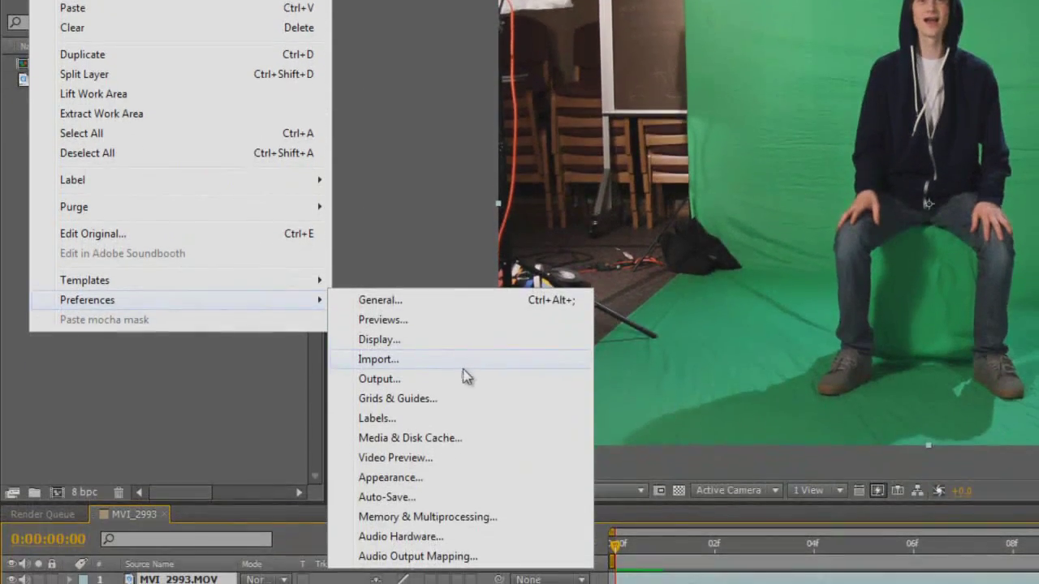
pyautogui.click(380, 300)
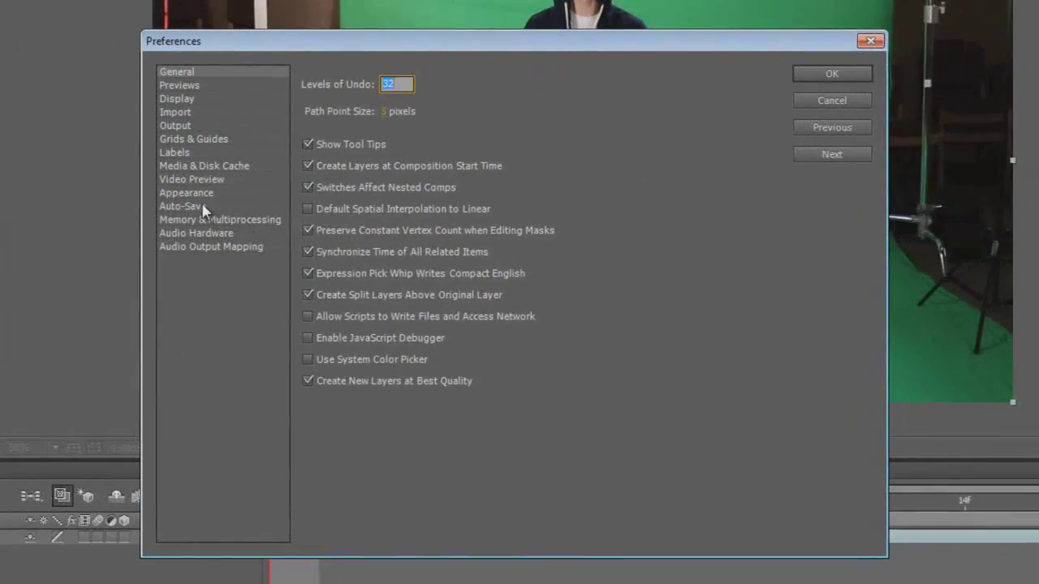
pyautogui.click(329, 223)
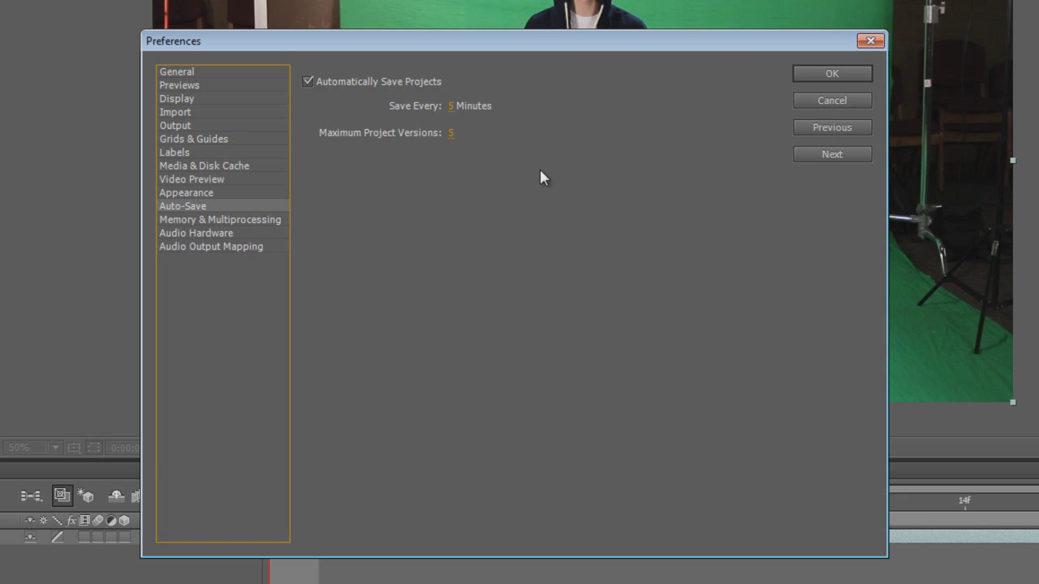
# - Darken the Appearance brightness to minimum, then reset it to Default
pyautogui.click(217, 192)
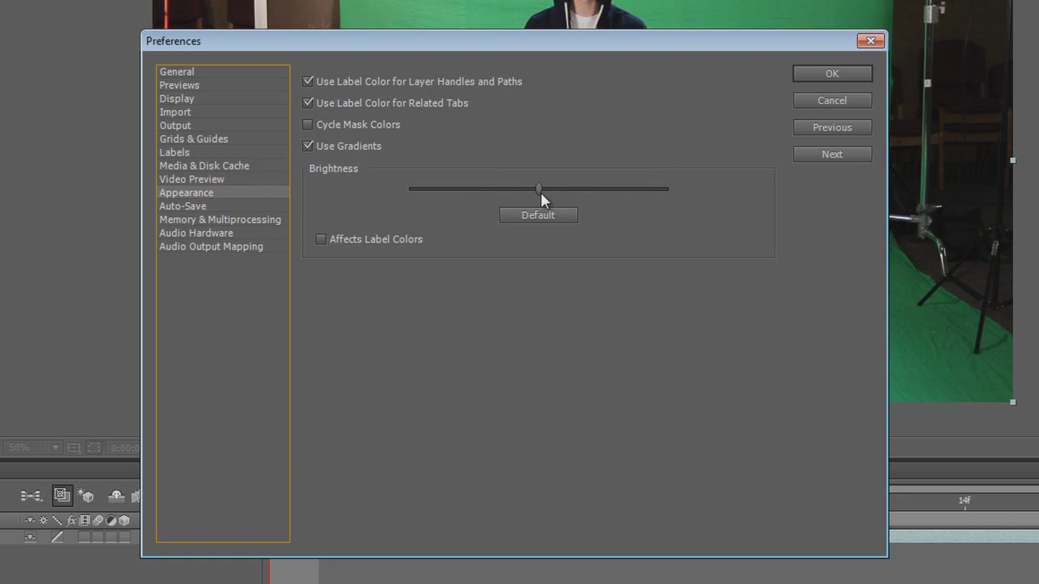
pyautogui.moveTo(539, 192); pyautogui.dragTo(407, 197)
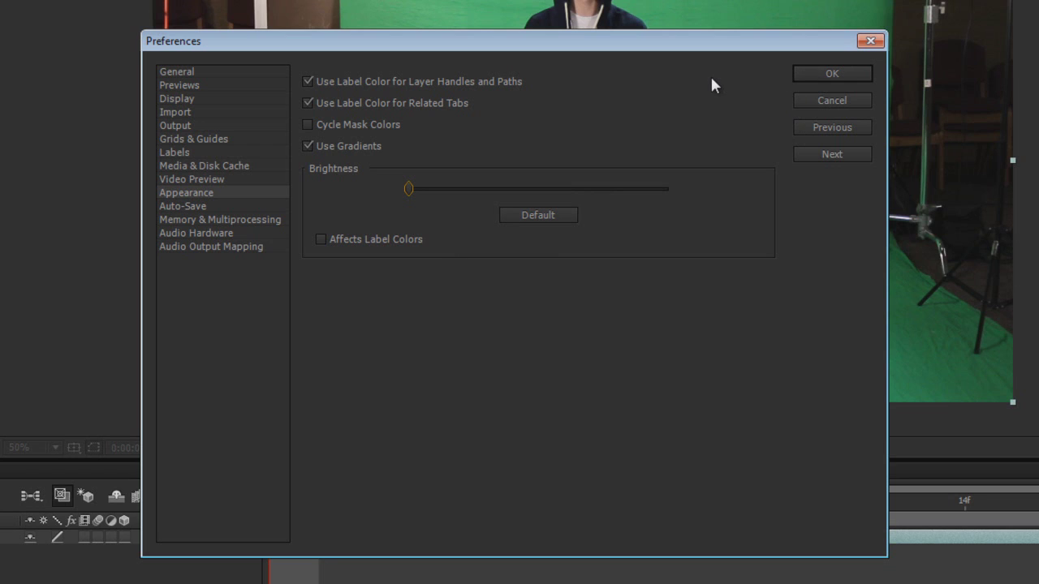
pyautogui.click(538, 214)
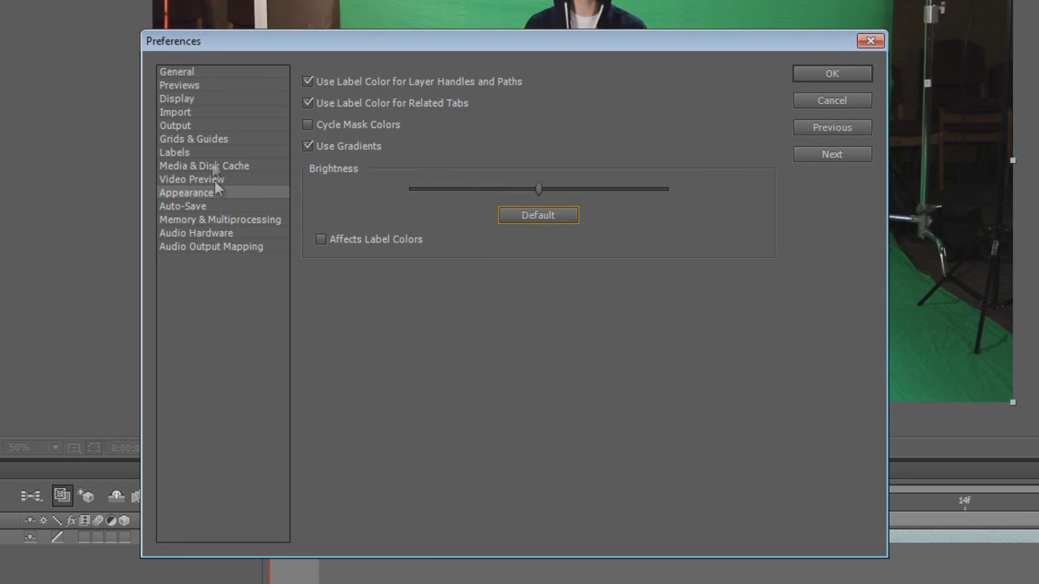
# - Browse the Display, Previews and General pages, ending on 32 levels of undo
pyautogui.click(204, 91)
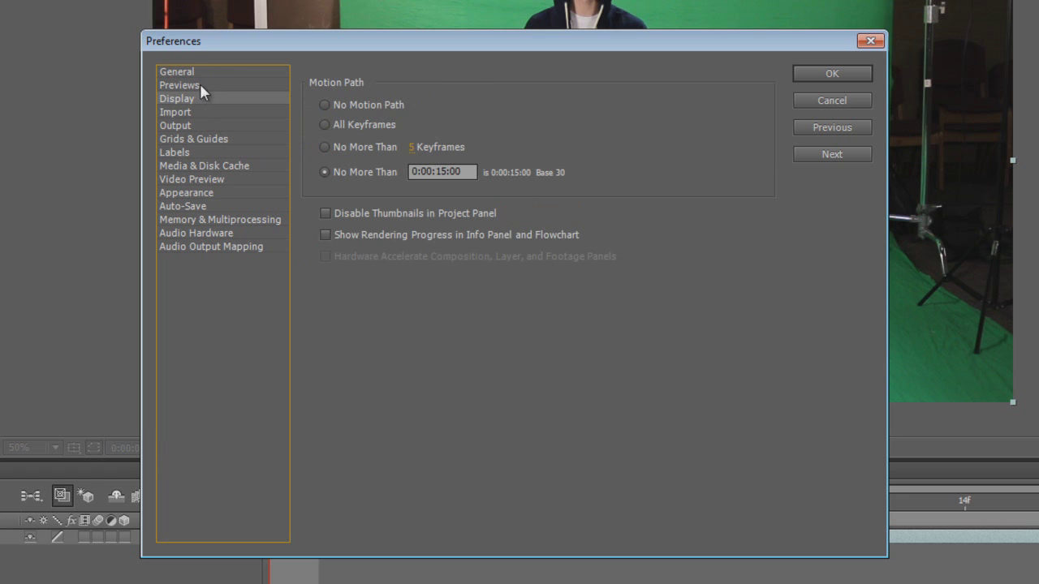
pyautogui.click(200, 85)
pyautogui.click(212, 71)
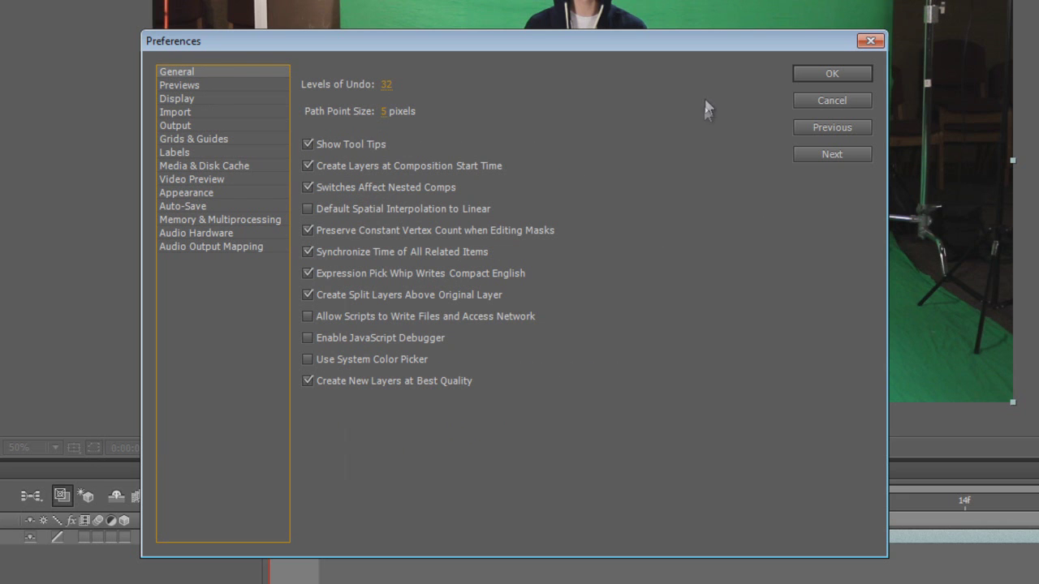
# - Confirm Preferences with OK to return to the MVI_2993 composition
pyautogui.click(832, 73)
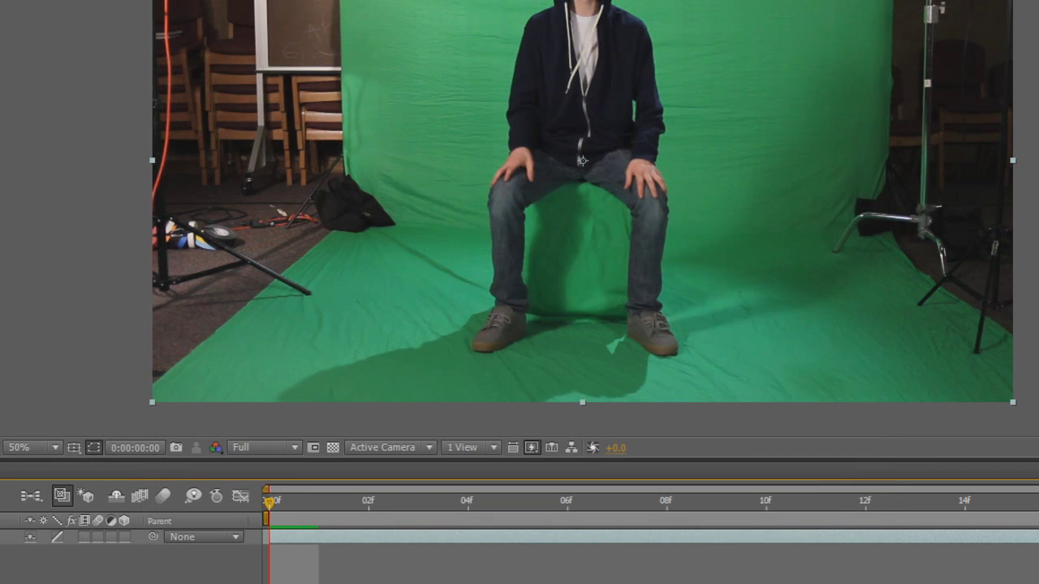